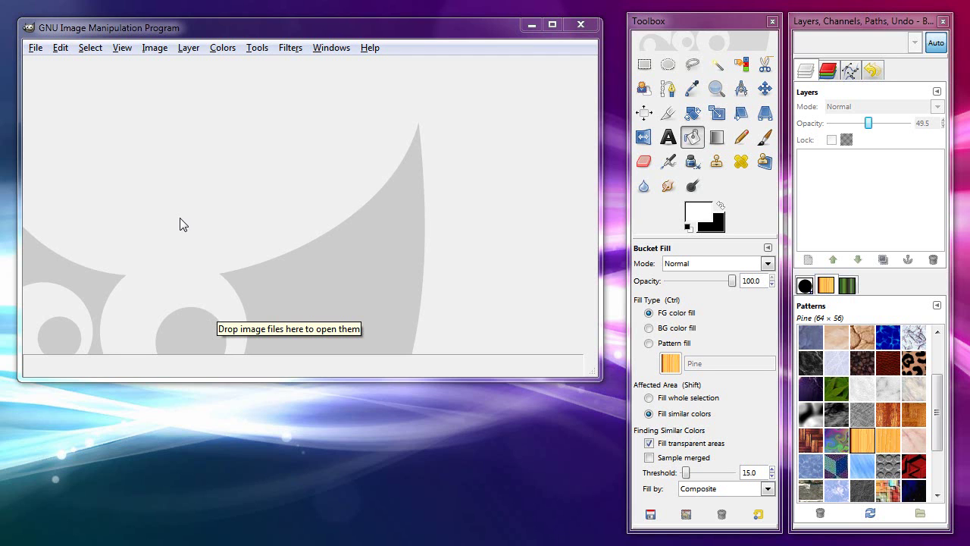
View the program's version and copyright information, and close it again
left_click(370, 47)
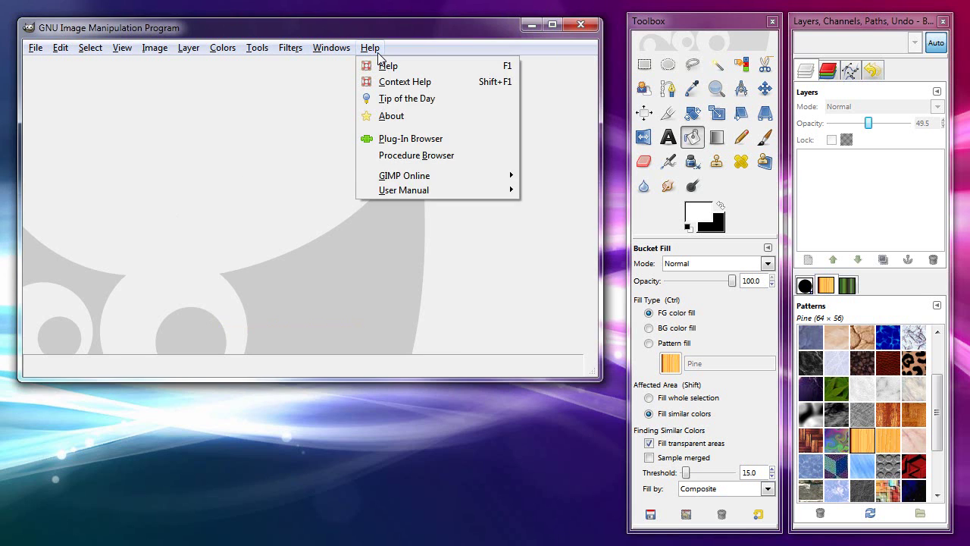
left_click(391, 116)
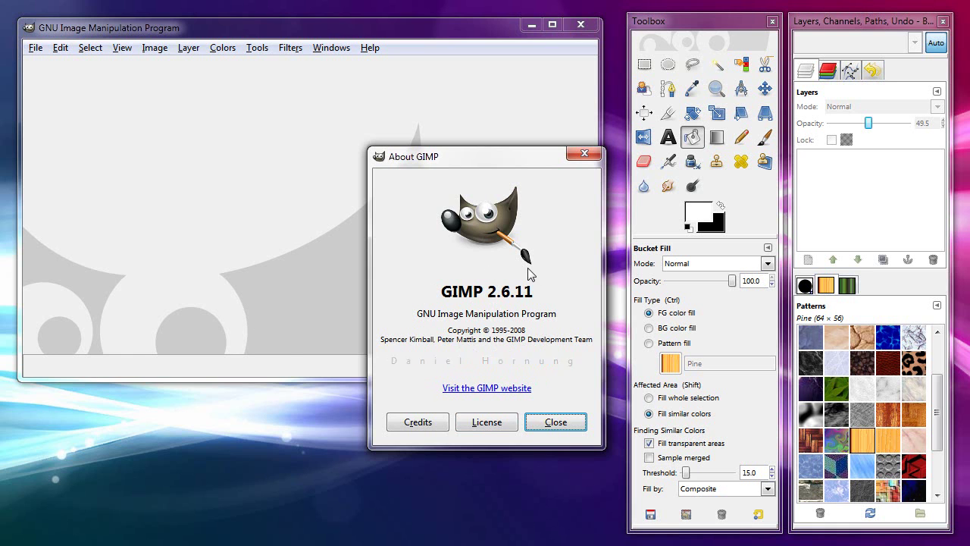
left_click(552, 423)
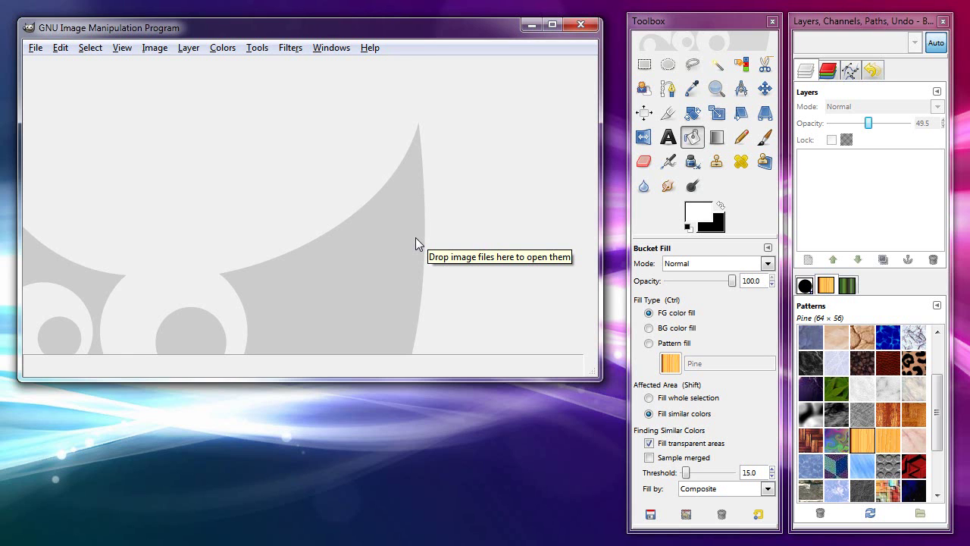
Create a new 640 × 400 pixel RGB image filled with the foreground color
left_click(35, 48)
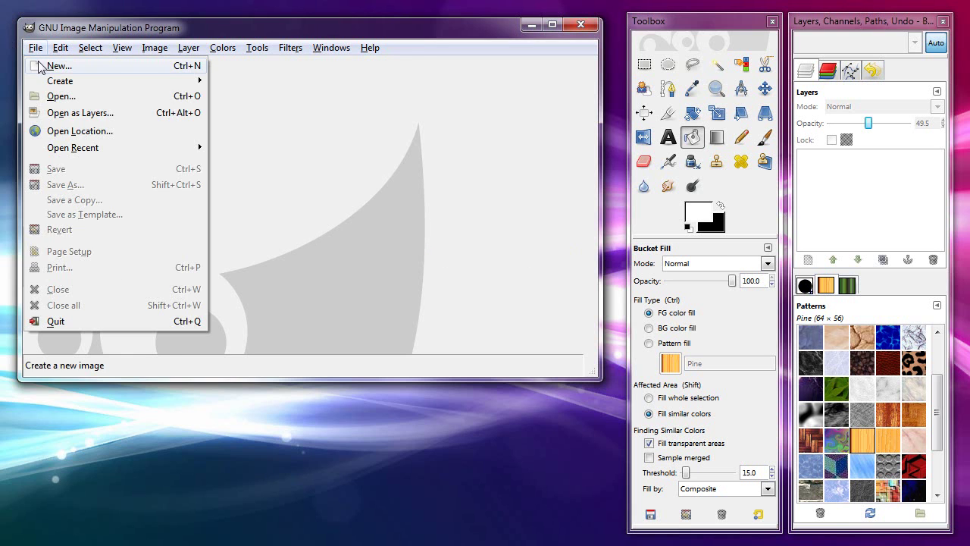
left_click(46, 64)
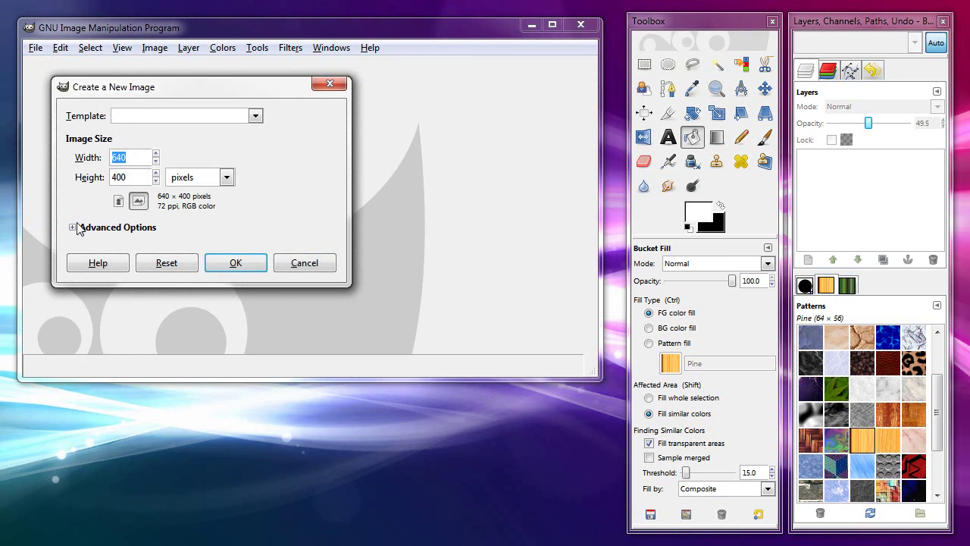
left_click(72, 228)
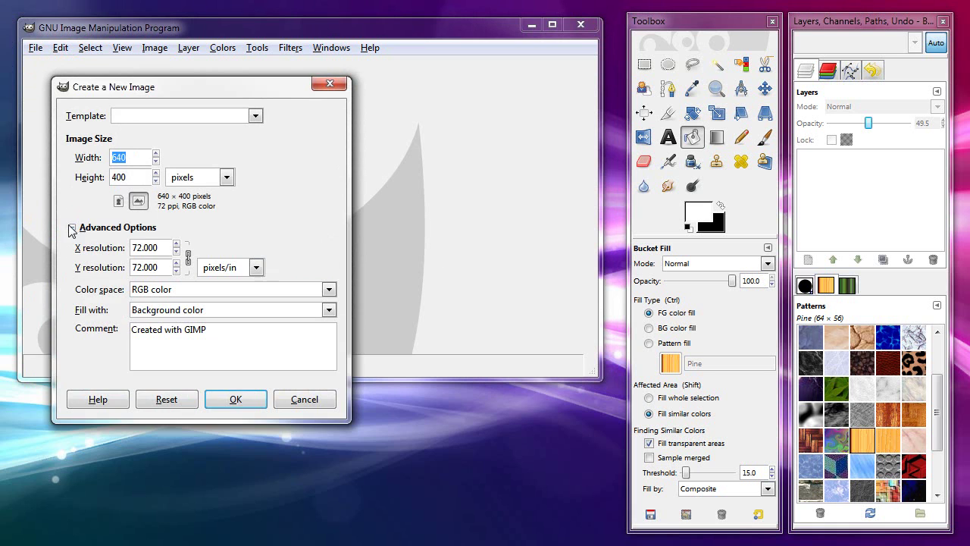
left_click(228, 310)
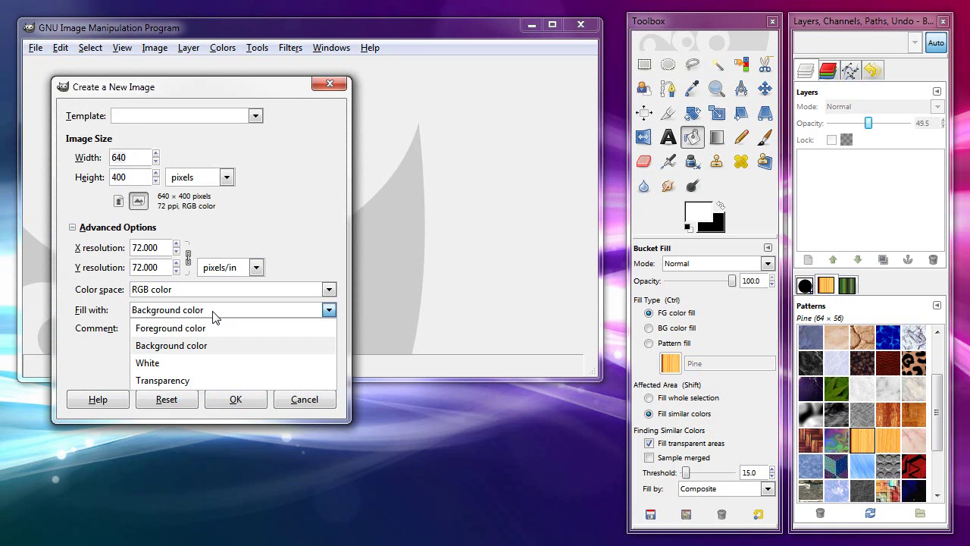
left_click(214, 312)
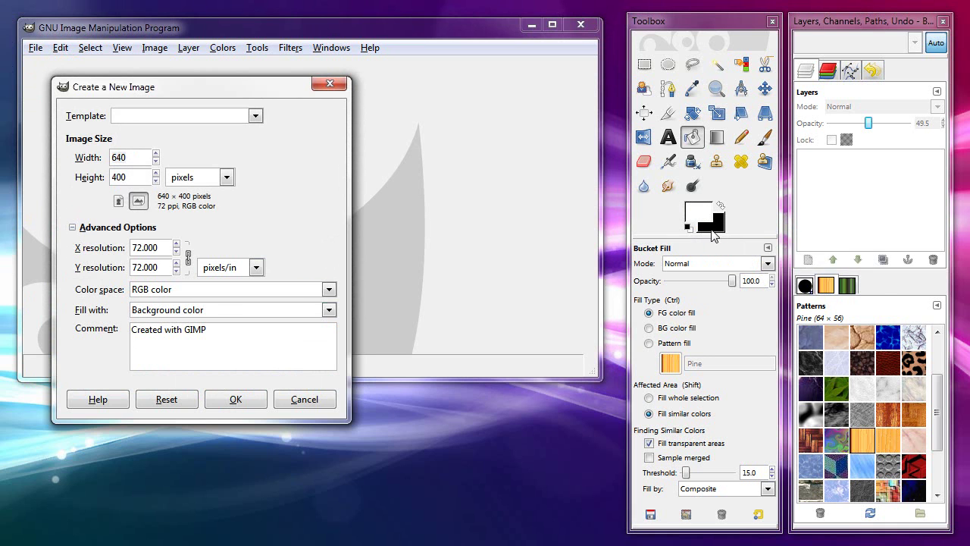
left_click(186, 309)
left_click(186, 311)
left_click(193, 311)
left_click(182, 330)
left_click(244, 398)
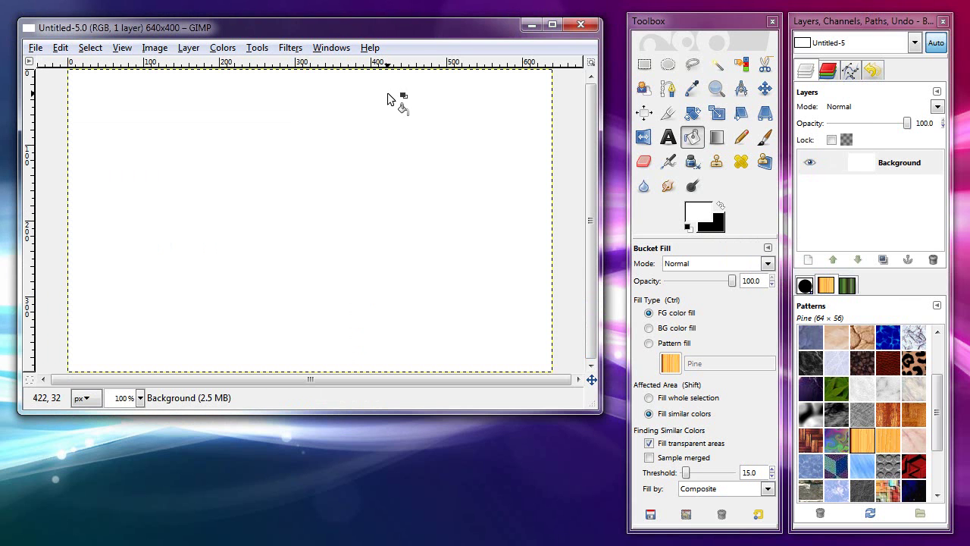
Set the foreground color to black from the palette and bucket-fill the whole background layer with it
left_click(691, 141)
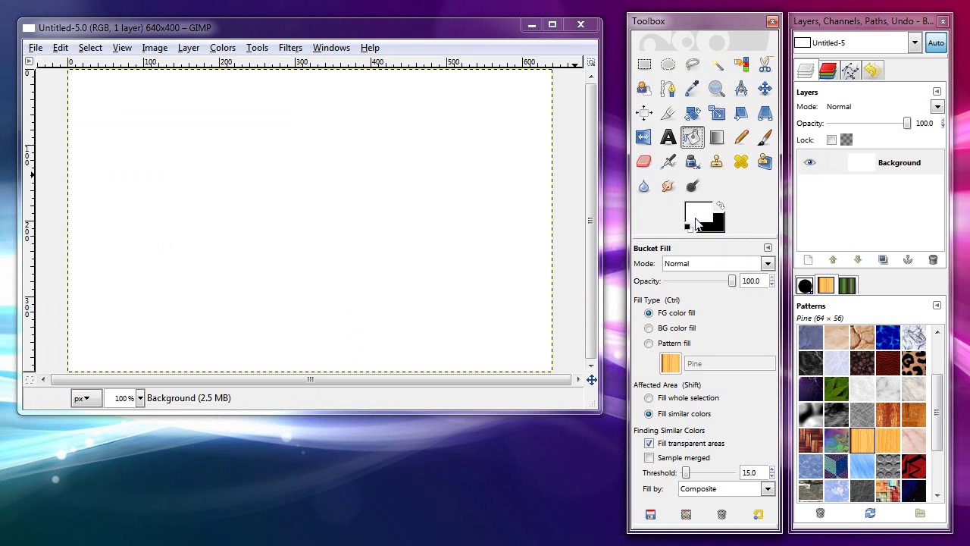
left_click(720, 205)
left_click(720, 206)
left_click(697, 213)
left_click(464, 281)
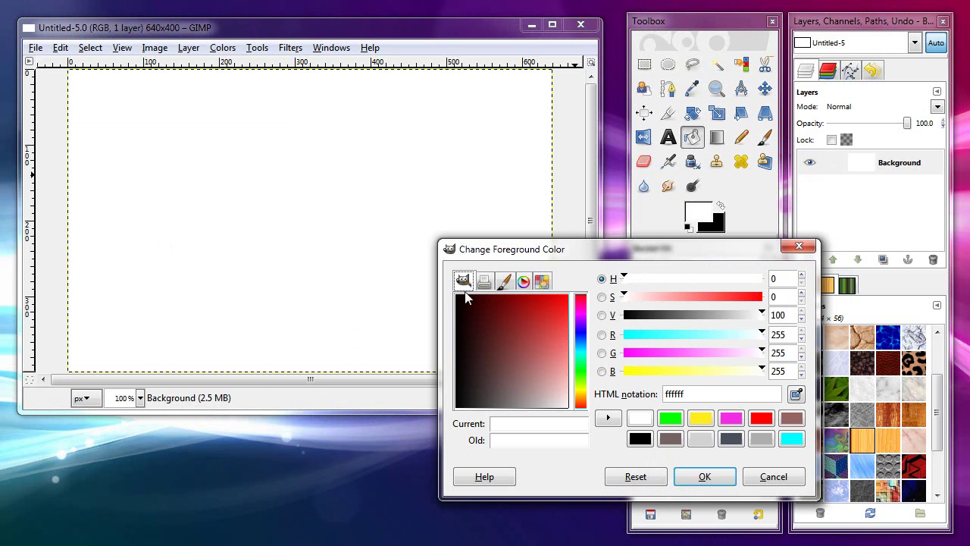
left_click(541, 281)
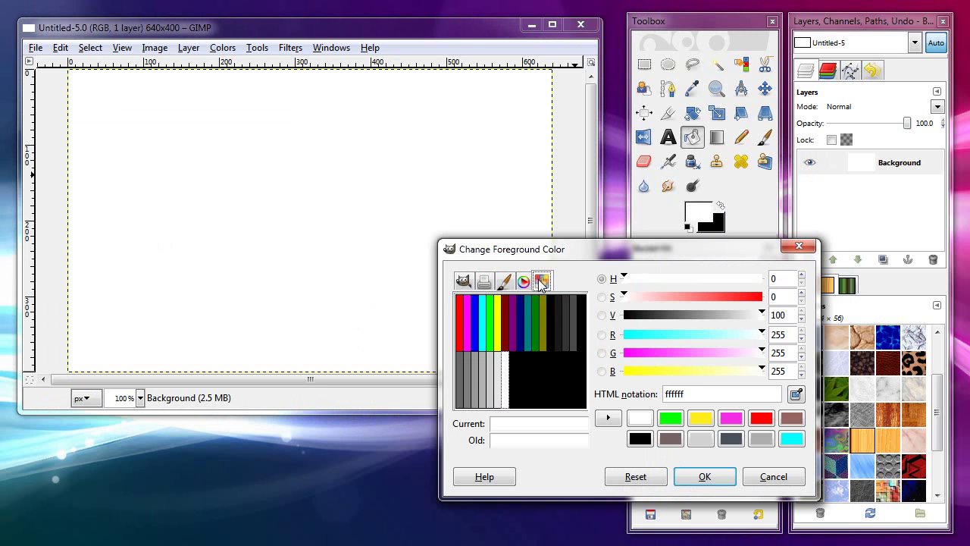
left_click(569, 334)
left_click(557, 325)
left_click(552, 324)
left_click(704, 476)
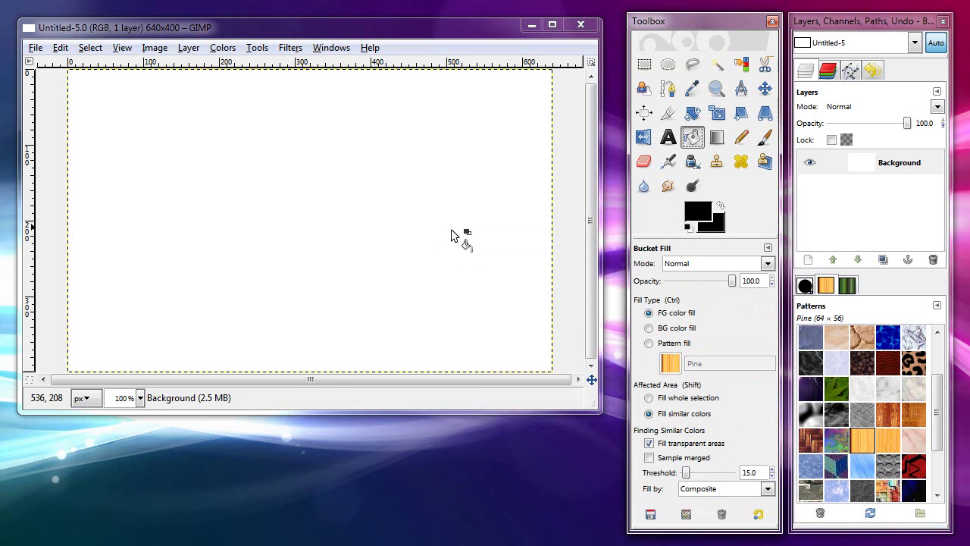
left_click(322, 212)
Set the foreground color to white (ffffff) from the palette
left_click(701, 212)
left_click(504, 383)
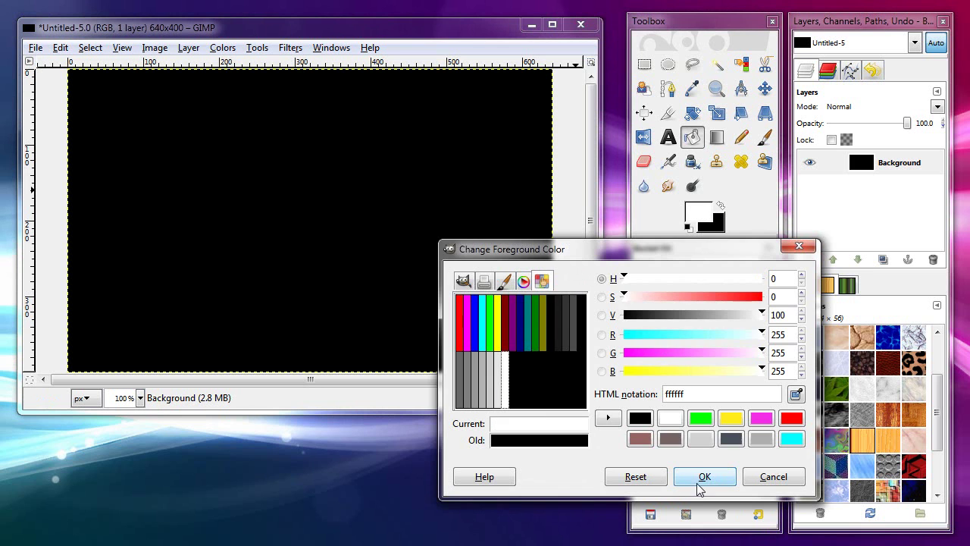
left_click(690, 478)
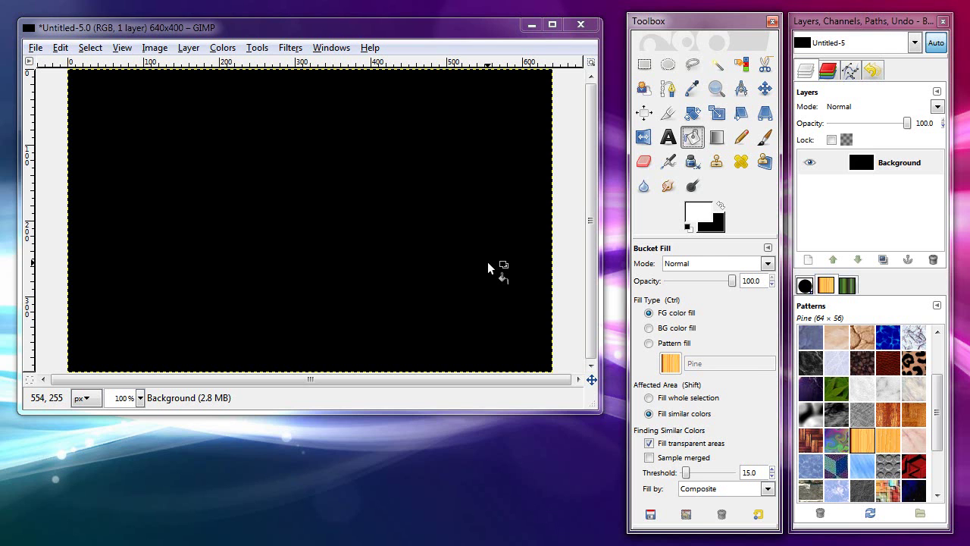
Add the text "Terminal" to the black canvas in white Sans at 18 px
left_click(667, 137)
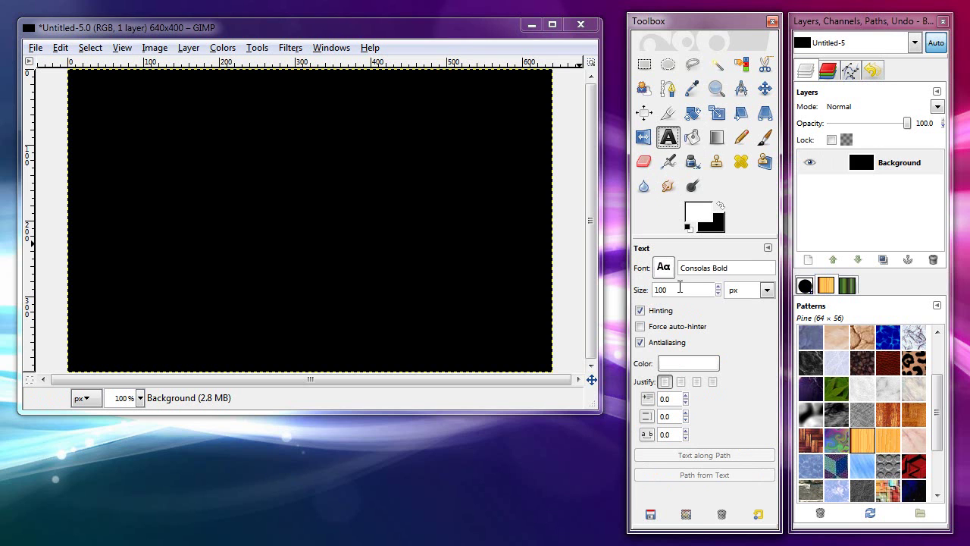
triple_click(703, 267)
type("Sans")
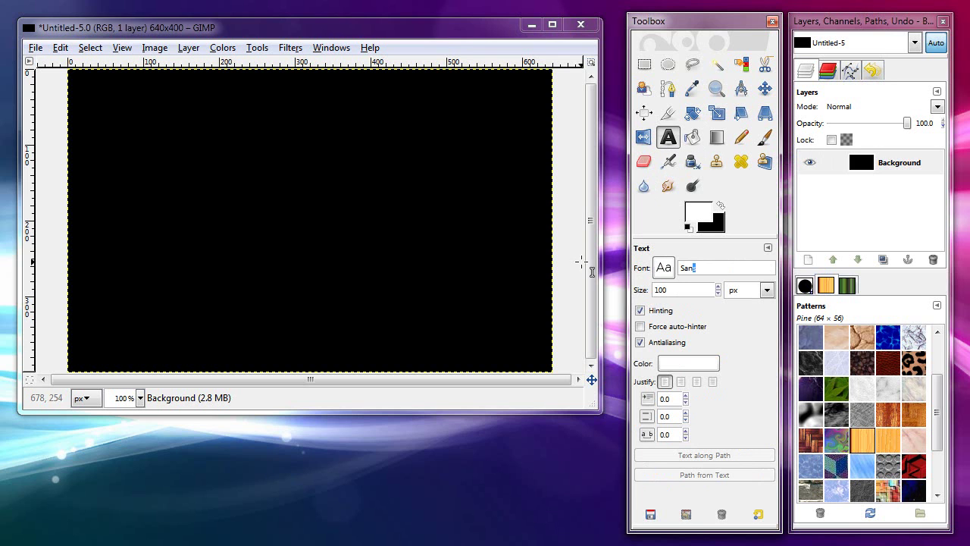
left_click(672, 290)
double_click(672, 291)
type("18")
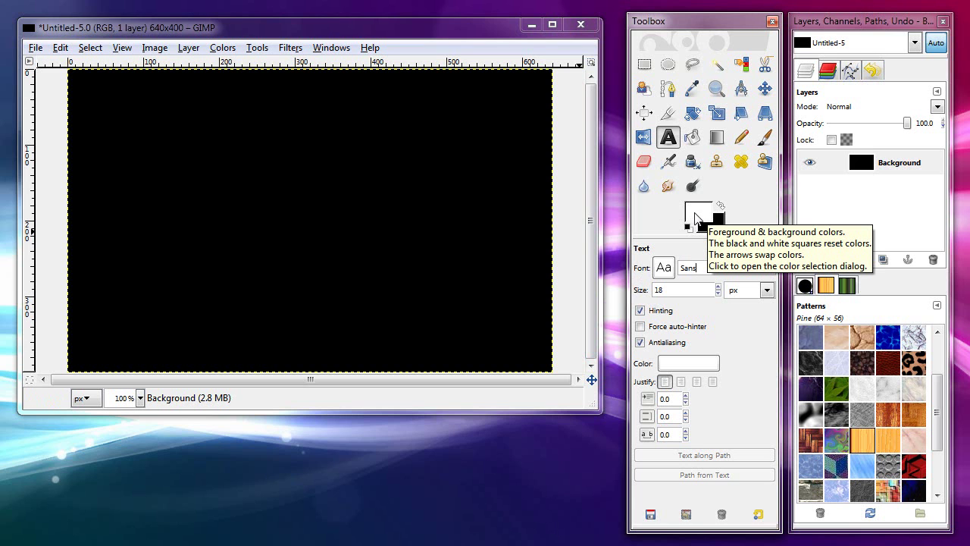
left_click(192, 186)
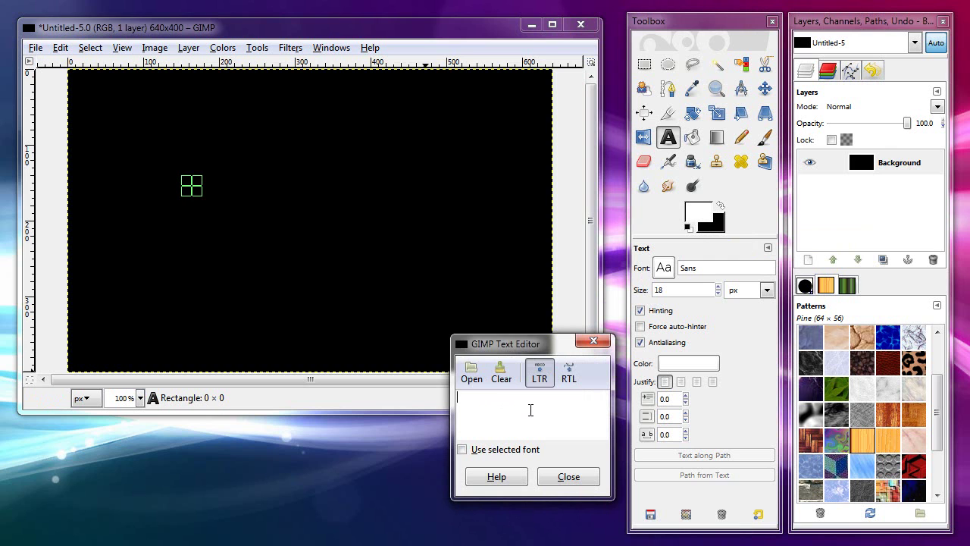
type("Terminal")
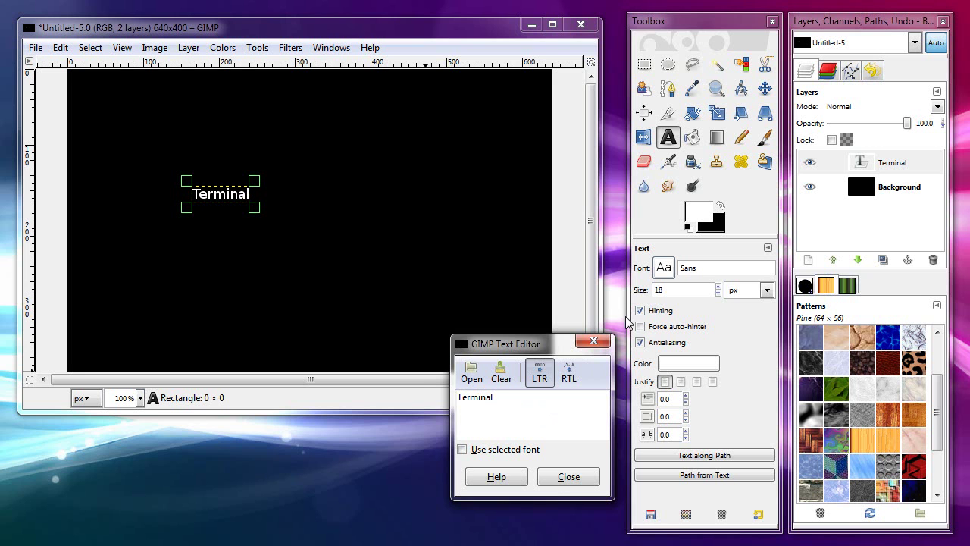
Change the font of the "Terminal" text to Press Start
left_click(705, 267)
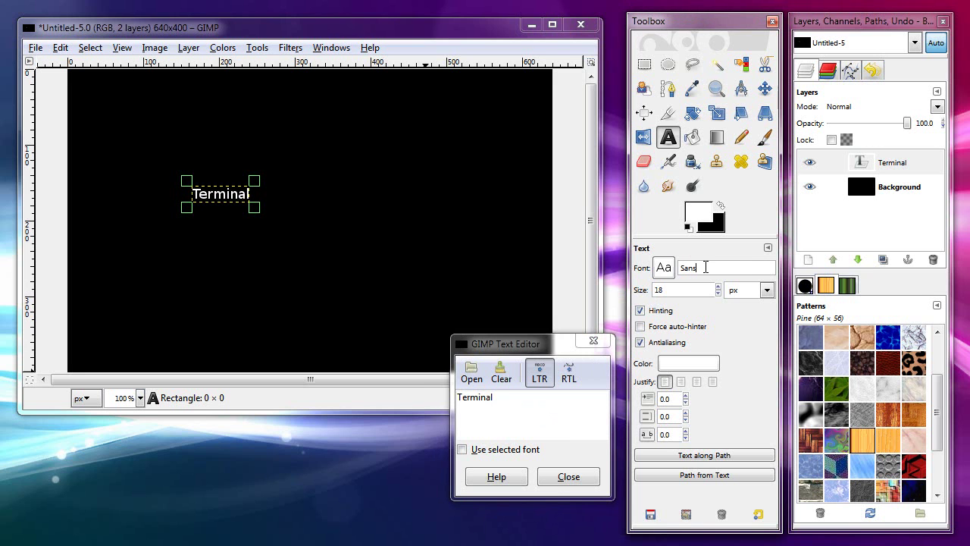
left_click(664, 271)
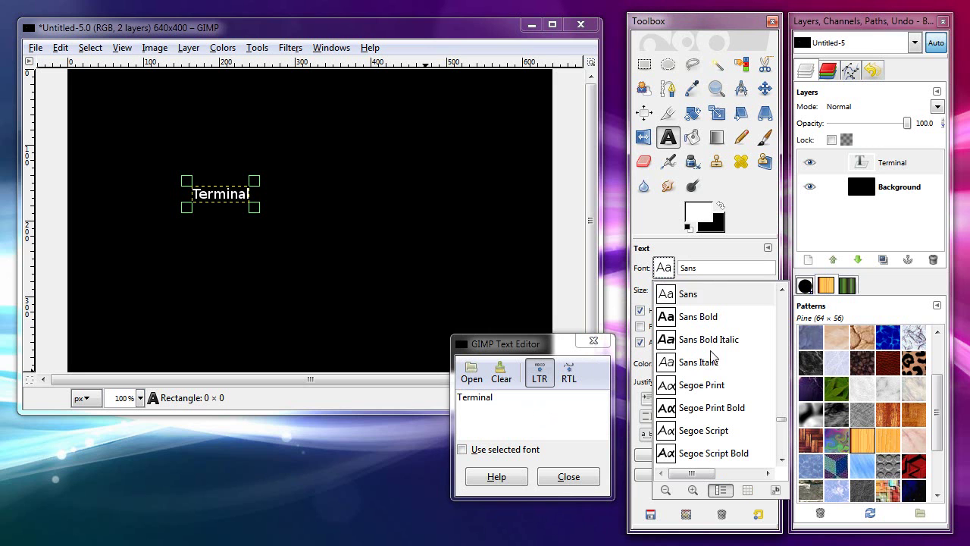
left_click(781, 324)
left_click(780, 325)
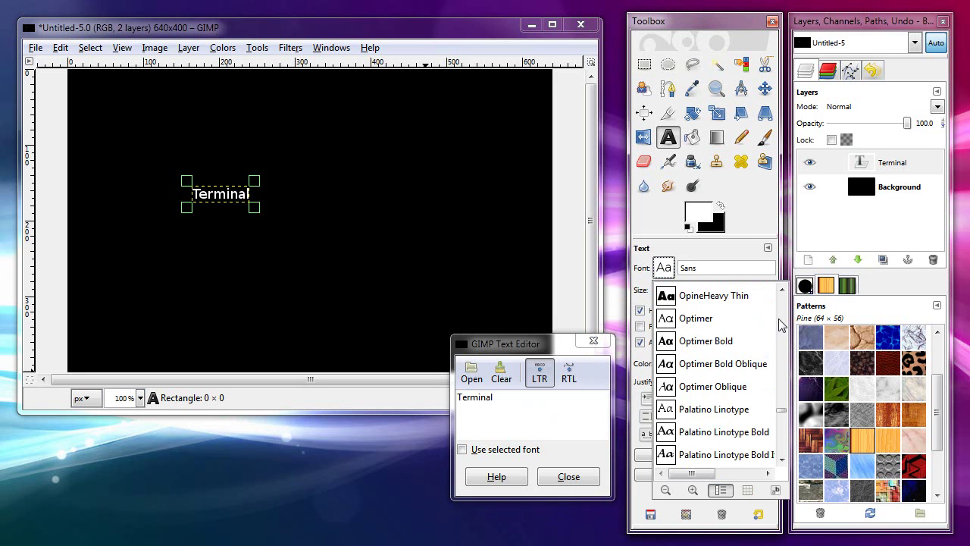
left_click(785, 428)
left_click(781, 321)
left_click(706, 267)
double_click(707, 269)
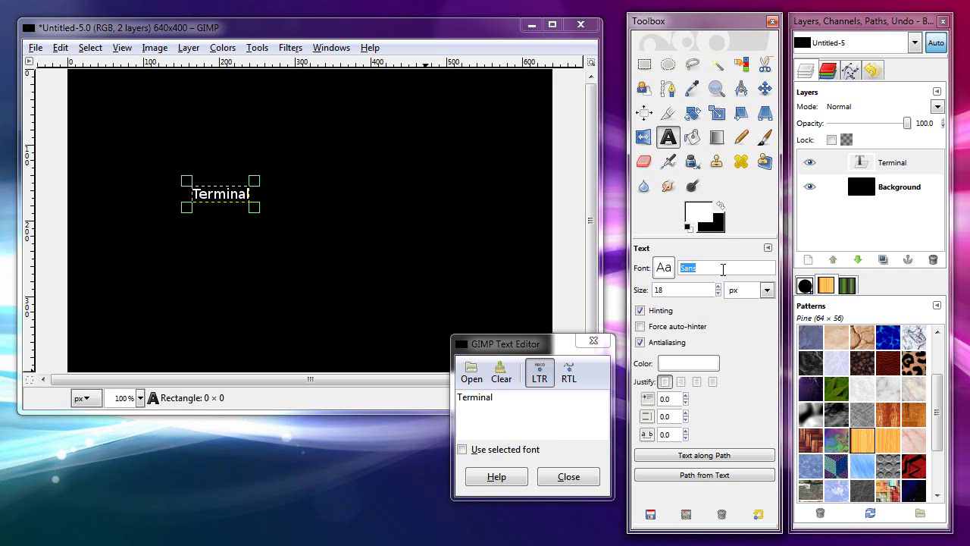
type("Press Start")
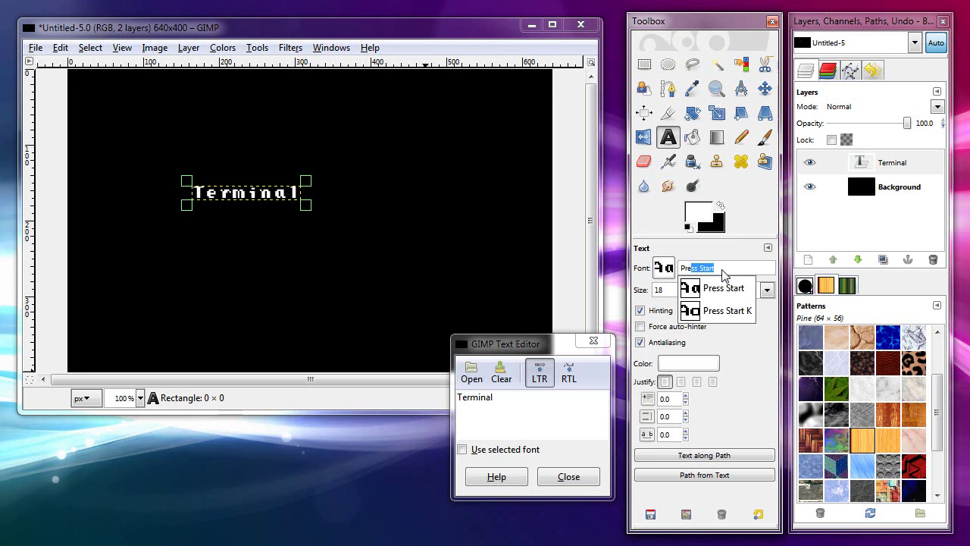
left_click(712, 288)
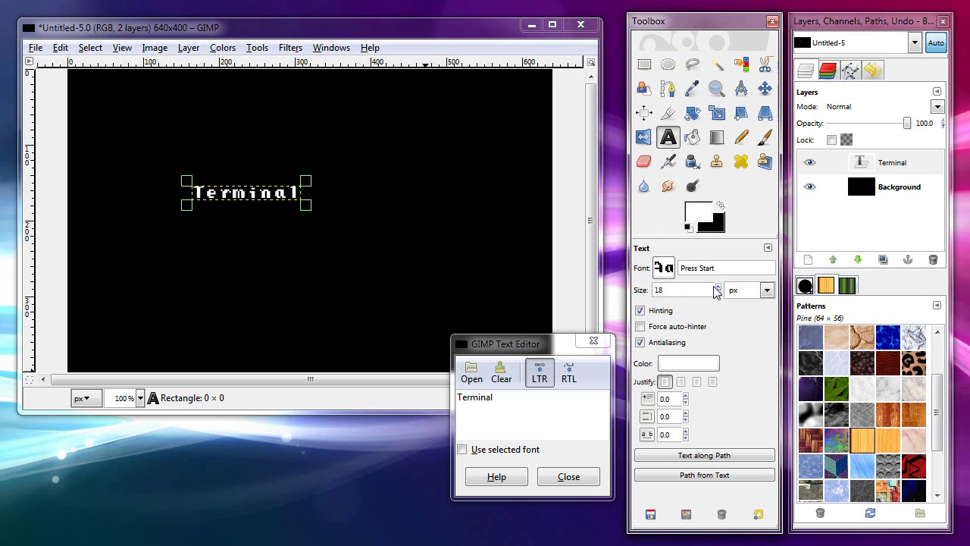
Enlarge the "Terminal" text to 70 px and turn off its antialiasing
double_click(671, 291)
left_click(671, 292)
left_click(718, 287)
left_click(718, 293)
left_click(719, 293)
left_click(719, 287)
left_click(719, 287)
left_click(719, 288)
left_click(719, 287)
left_click(718, 287)
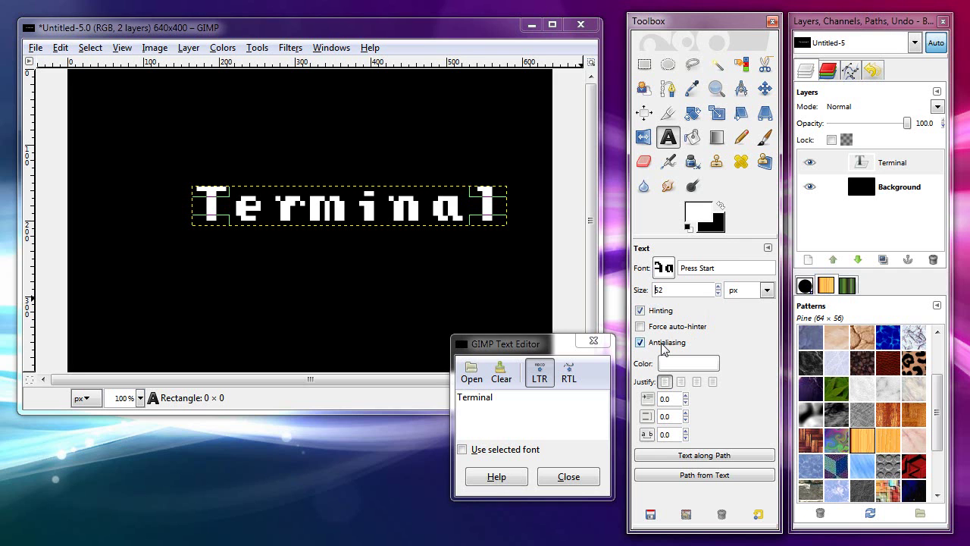
left_click(662, 344)
left_click(719, 287)
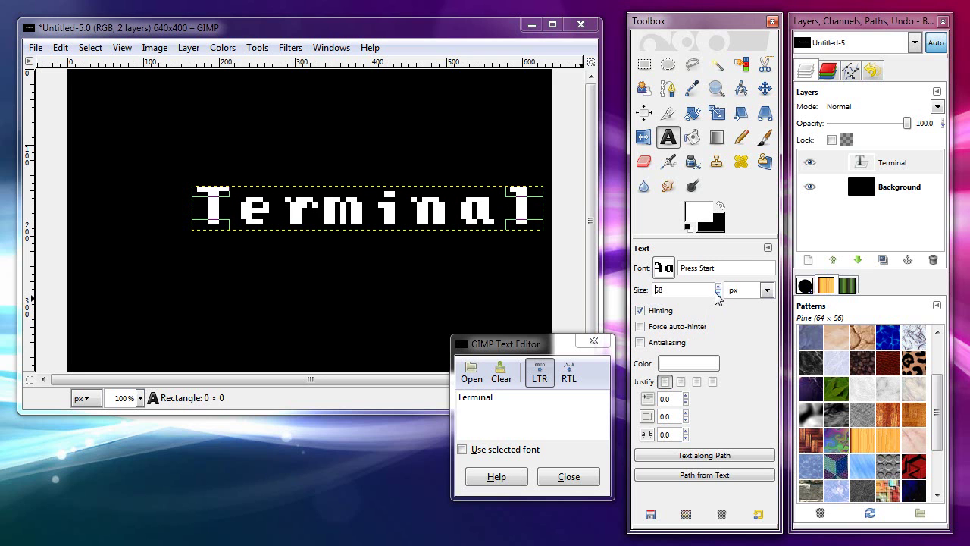
left_click(718, 287)
left_click(718, 287)
left_click(719, 287)
left_click(719, 287)
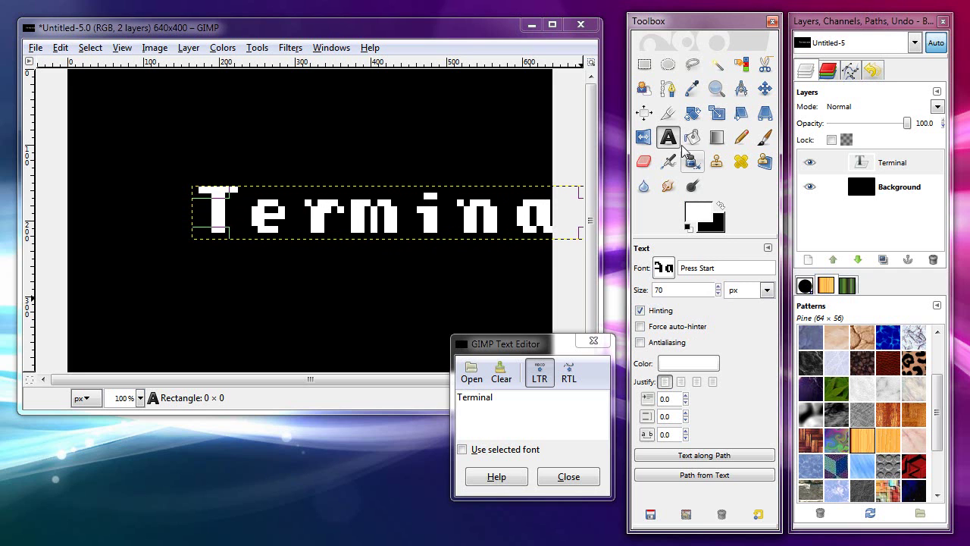
Center the "Terminal" text layer horizontally and vertically in the image with the Align tool
left_click(642, 113)
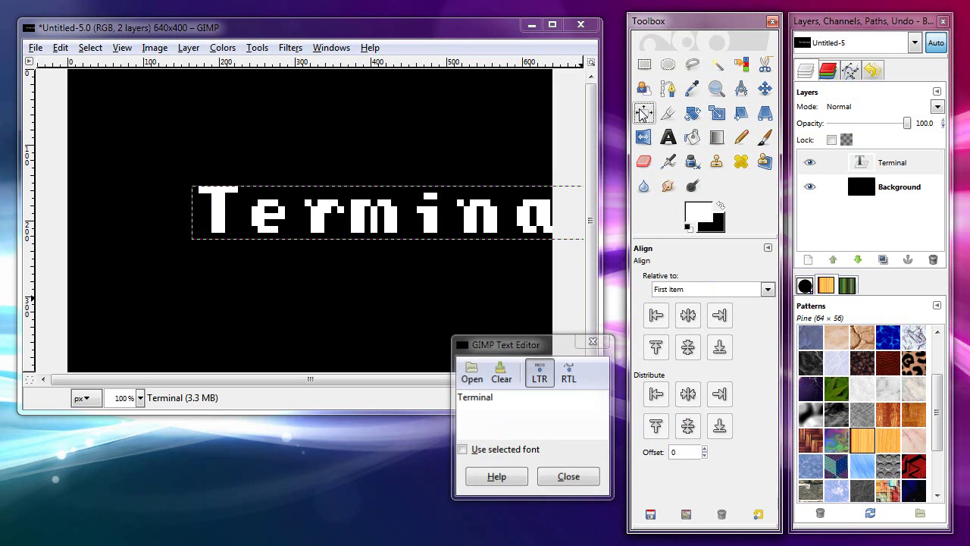
left_click(392, 221)
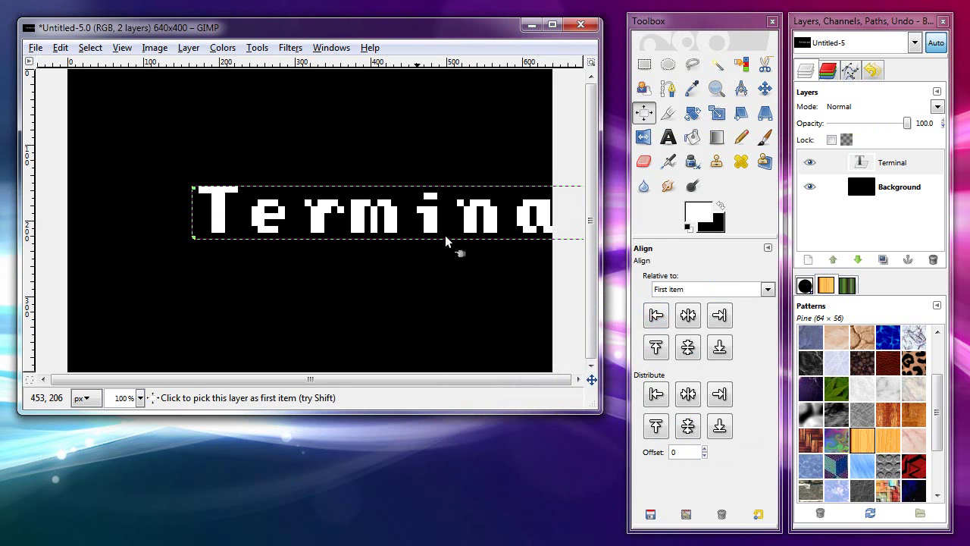
left_click(688, 316)
left_click(688, 347)
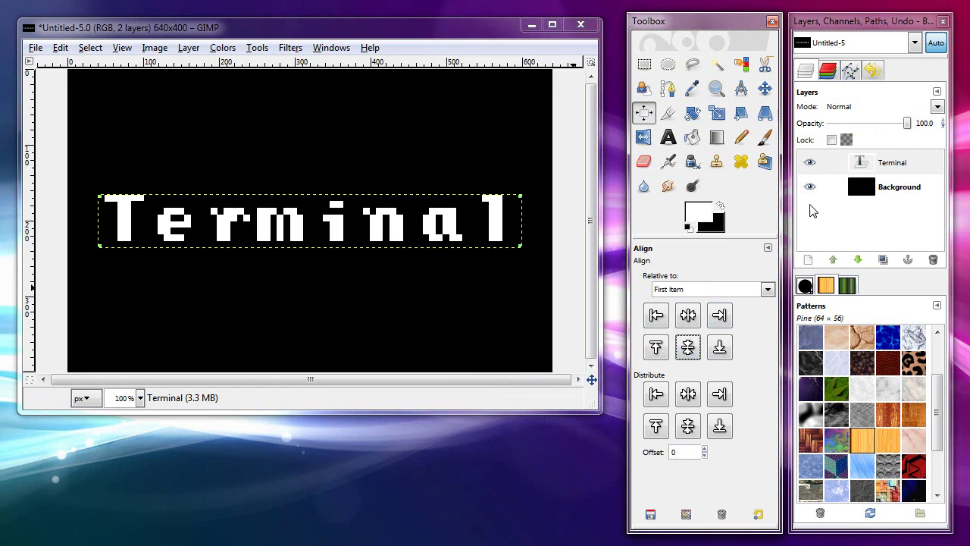
Select the Terminal text layer and reopen its text for editing
left_click(860, 164)
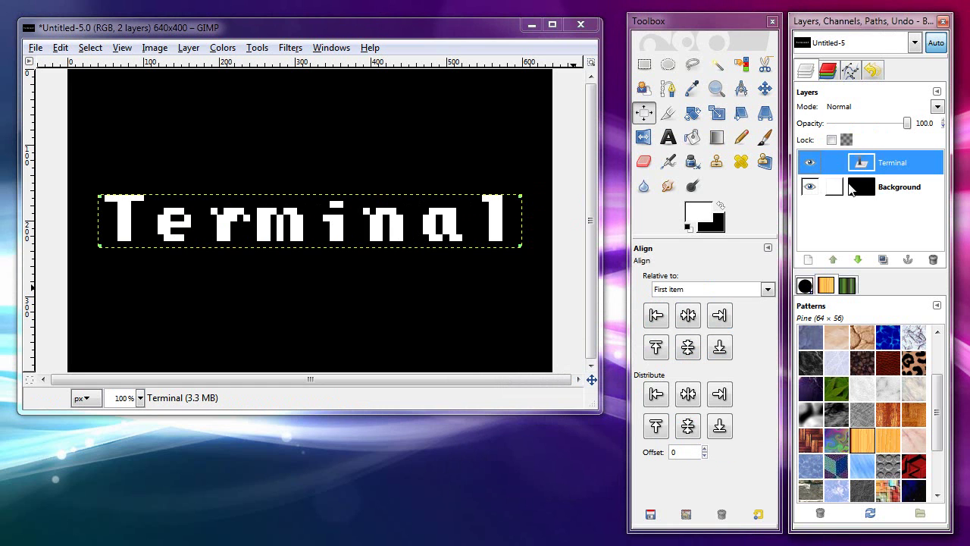
left_click(885, 189)
left_click(884, 163)
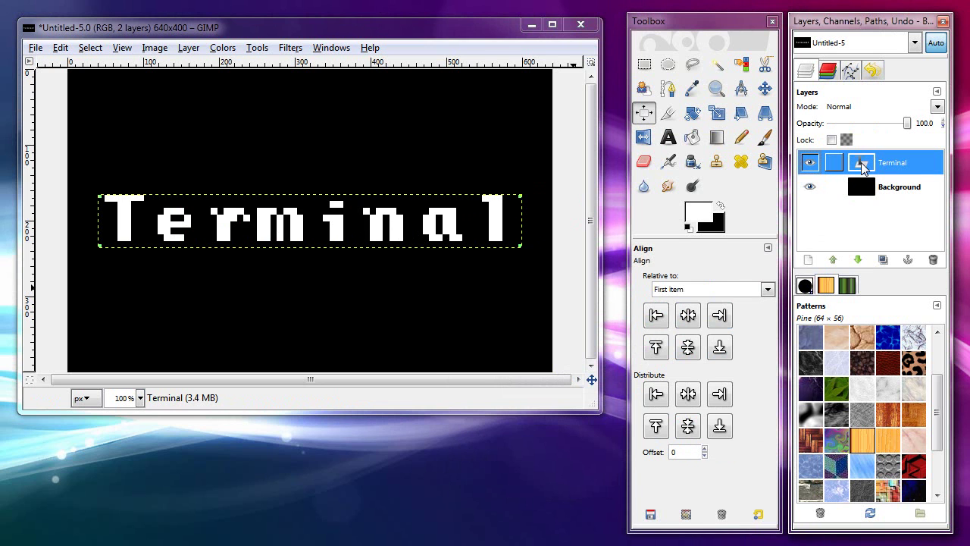
double_click(862, 165)
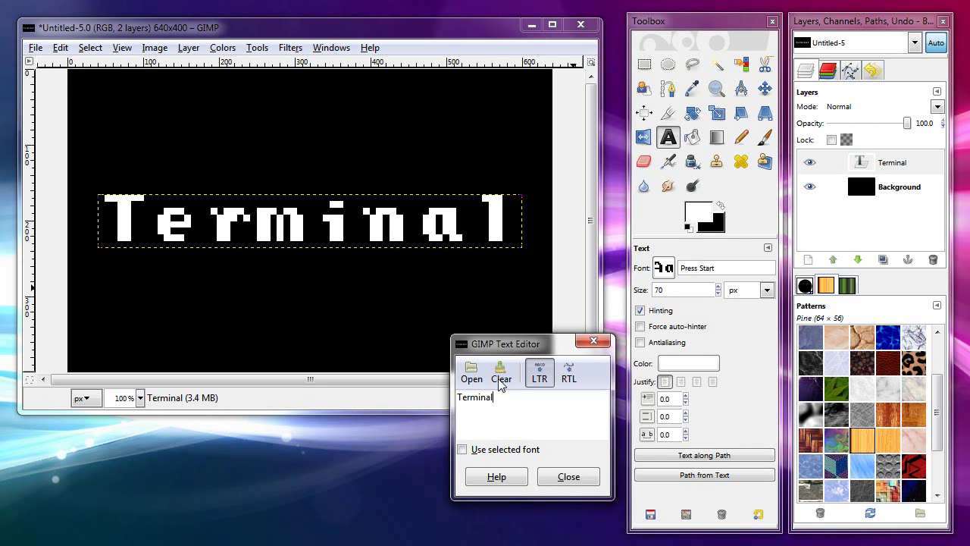
Try a letter spacing of -13.0 on the Terminal text and restore it to 0.0
left_click(681, 289)
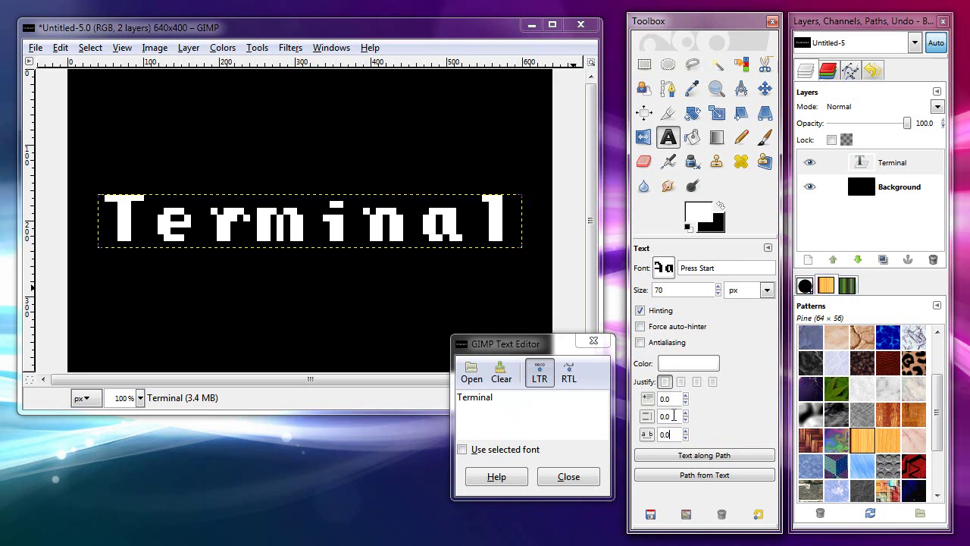
scroll(684, 438, "down", 9)
scroll(686, 438, "down", 4)
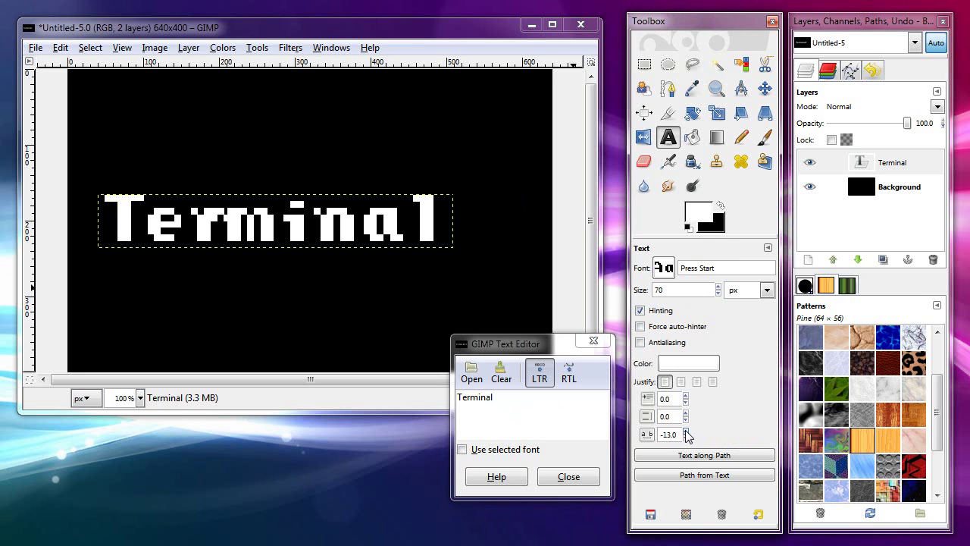
scroll(686, 434, "up", 7)
scroll(686, 434, "up", 6)
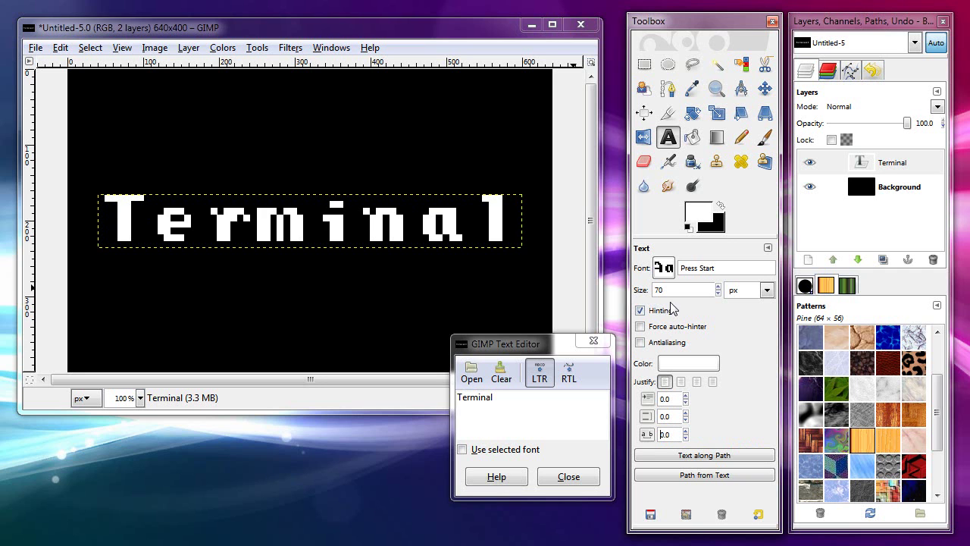
Set the Terminal text size to 60 px and recenter its layer horizontally and vertically in the image
left_click(719, 293)
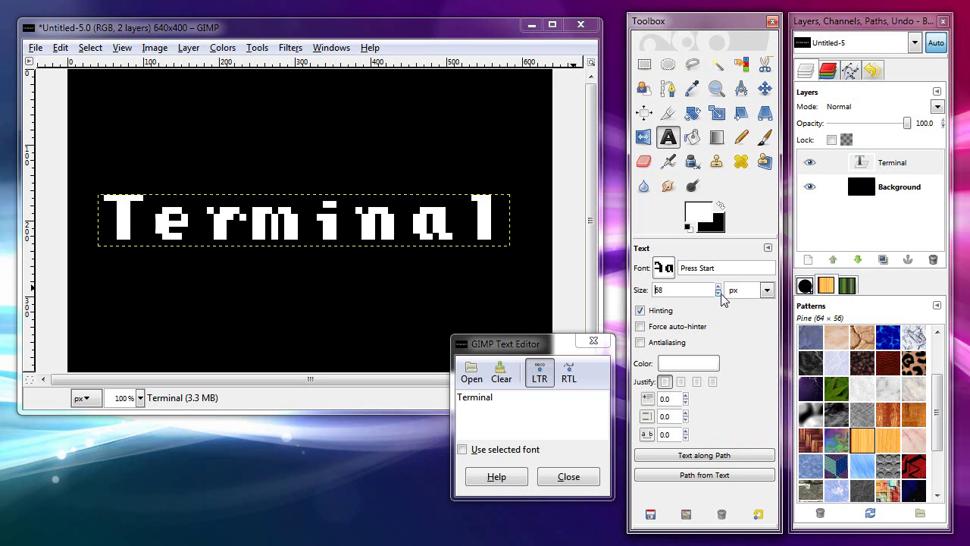
left_click(719, 294)
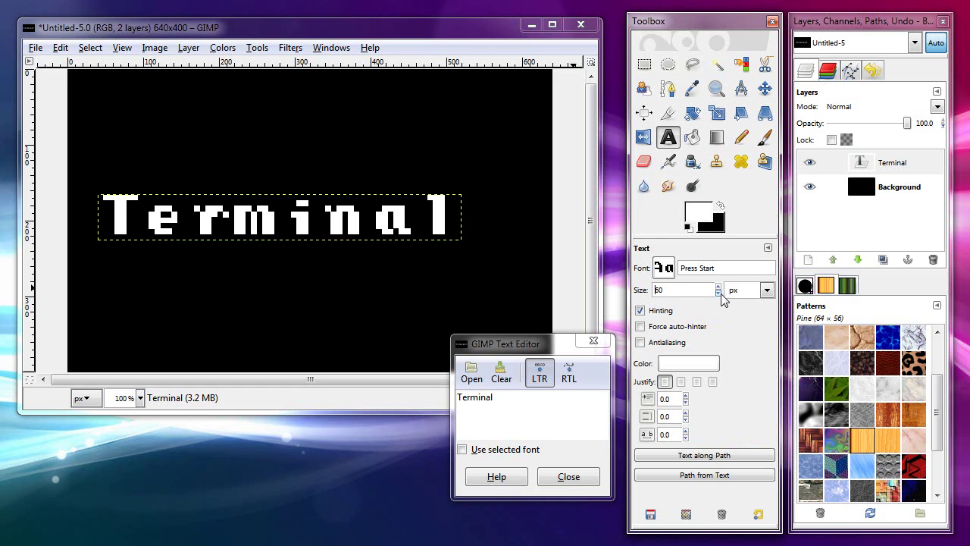
left_click(644, 112)
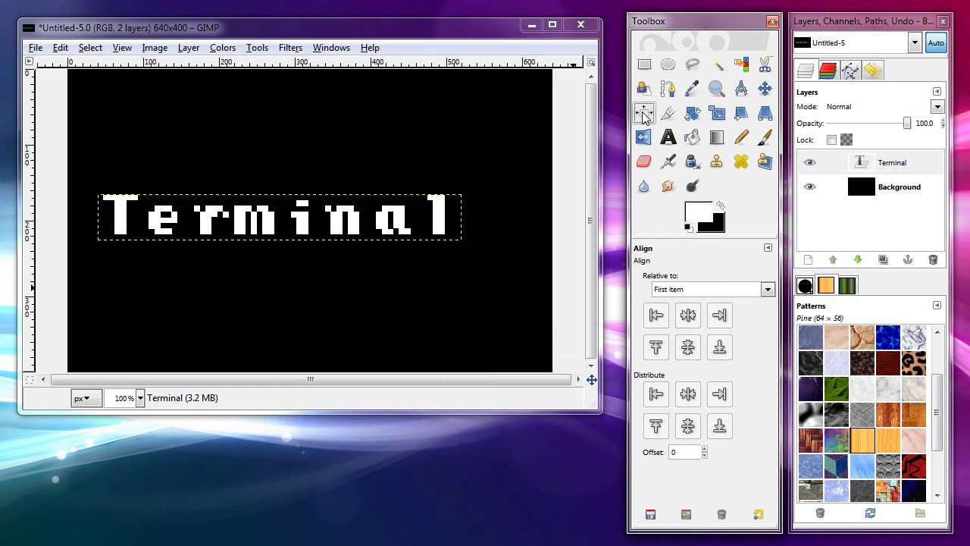
left_click(390, 227)
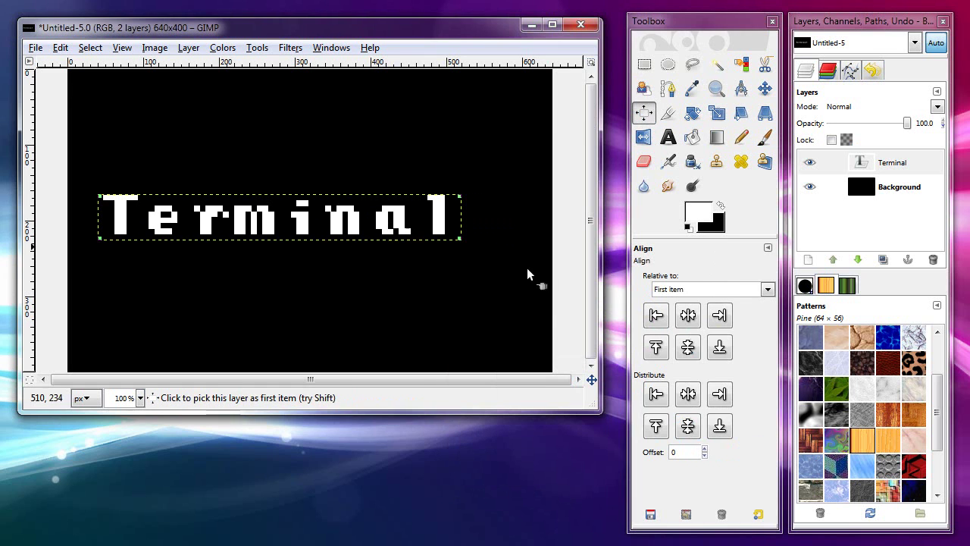
left_click(688, 314)
left_click(689, 349)
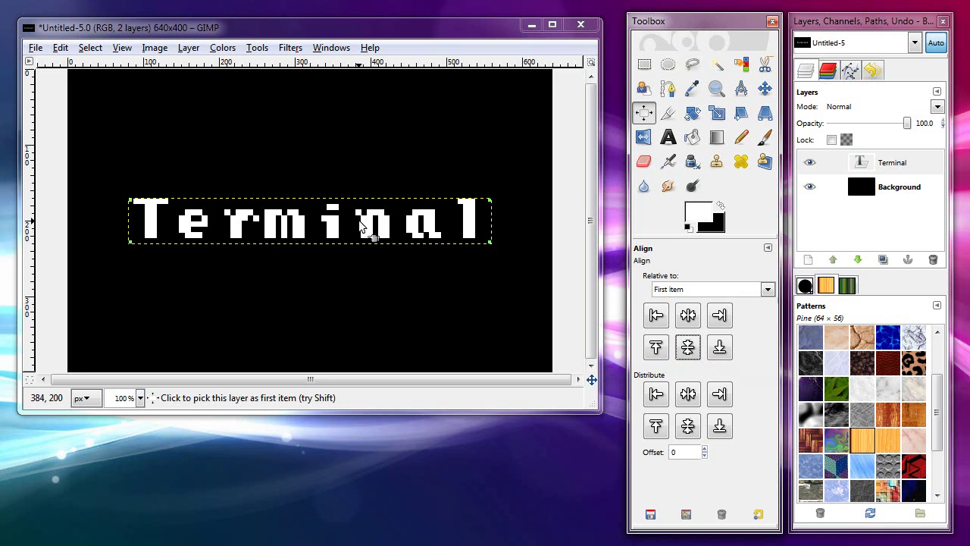
Create a selection from the alpha channel of the Terminal layer
left_click(894, 165)
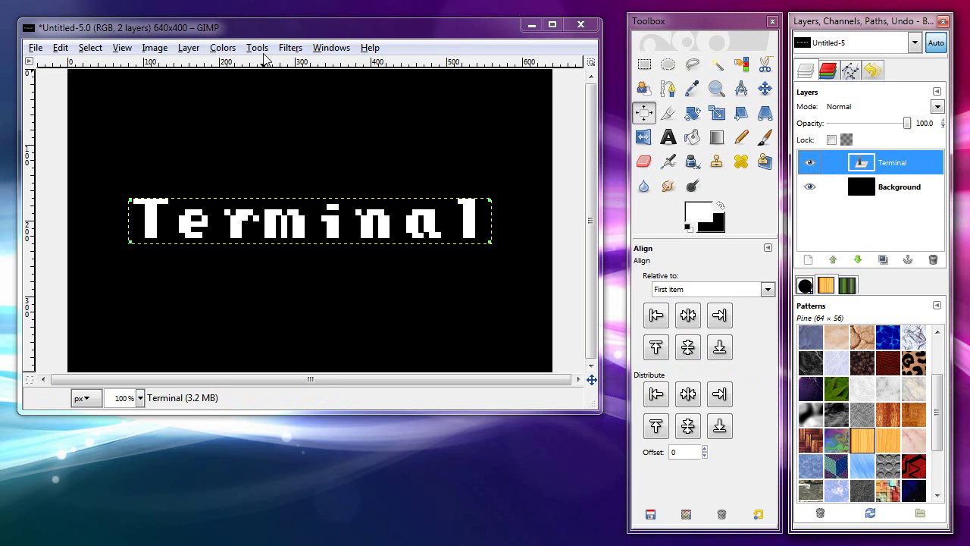
left_click(186, 50)
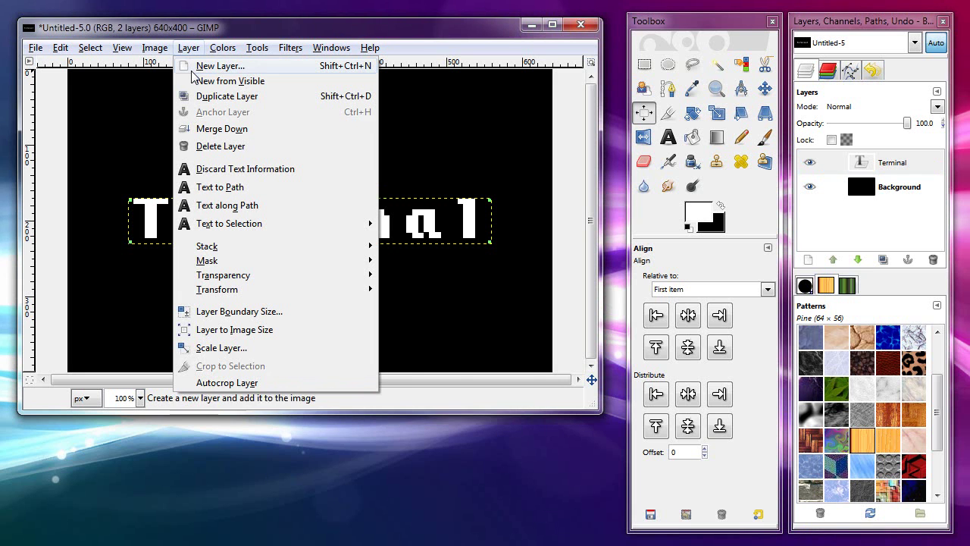
mouse_move(338, 279)
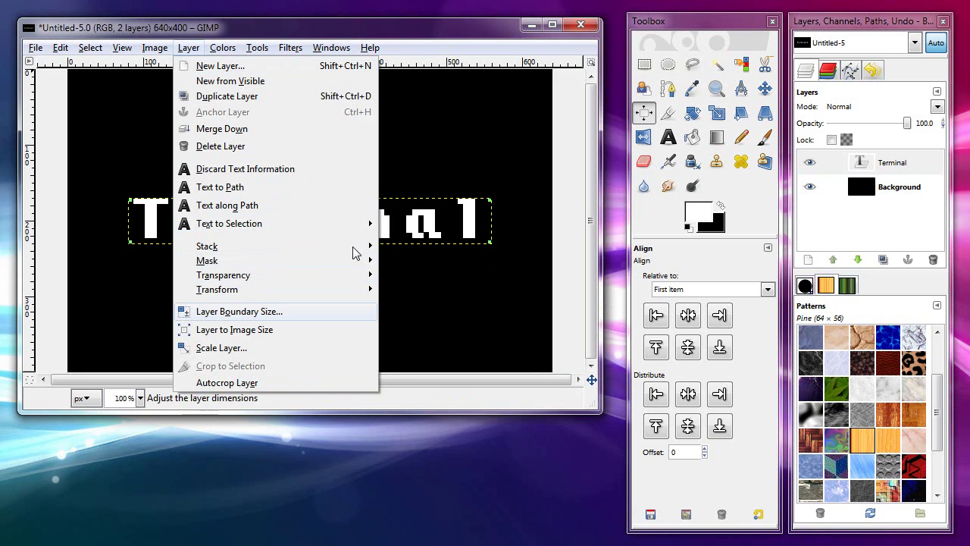
mouse_move(287, 280)
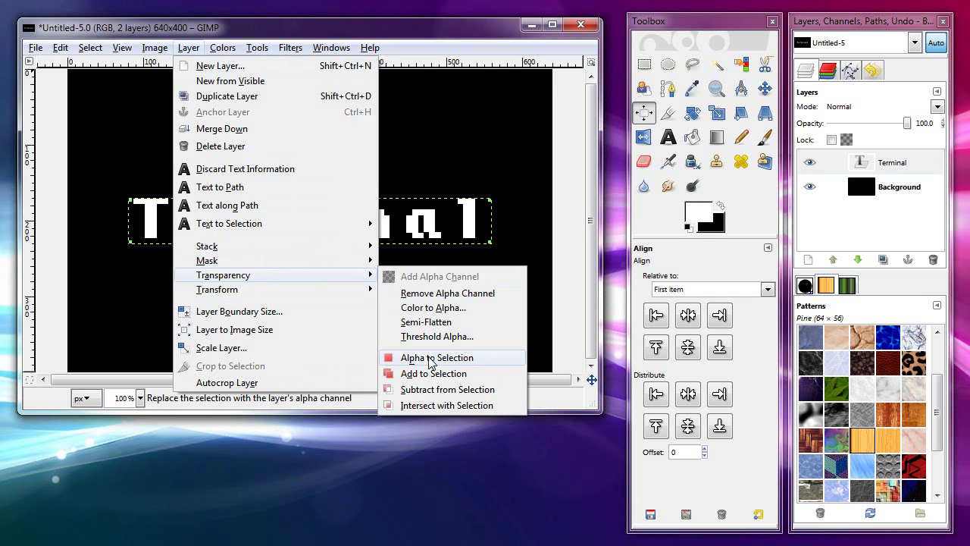
left_click(416, 356)
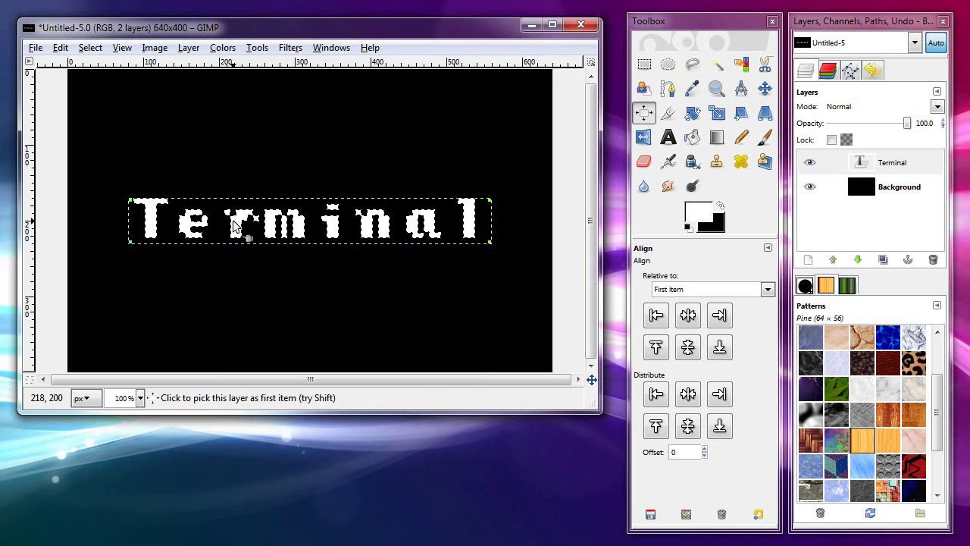
Grow the text selection by 8 pixels and bucket-fill the letter "a" with white on the Terminal layer
left_click(92, 48)
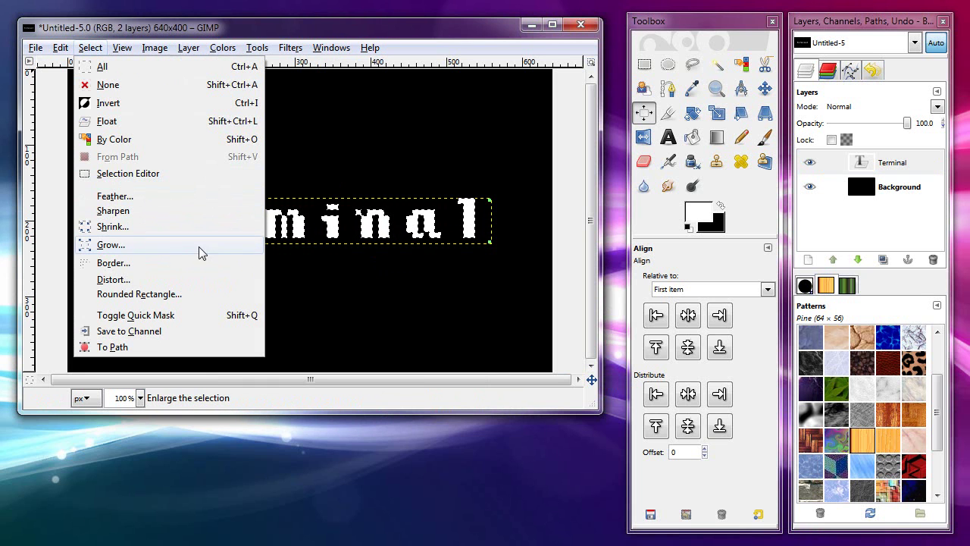
left_click(120, 245)
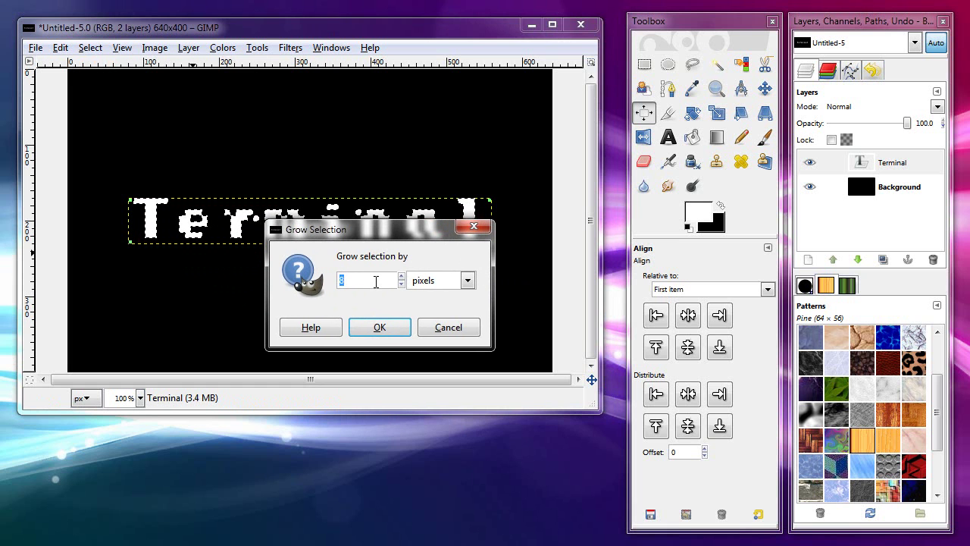
left_click(402, 285)
left_click(401, 284)
left_click(402, 276)
left_click(401, 276)
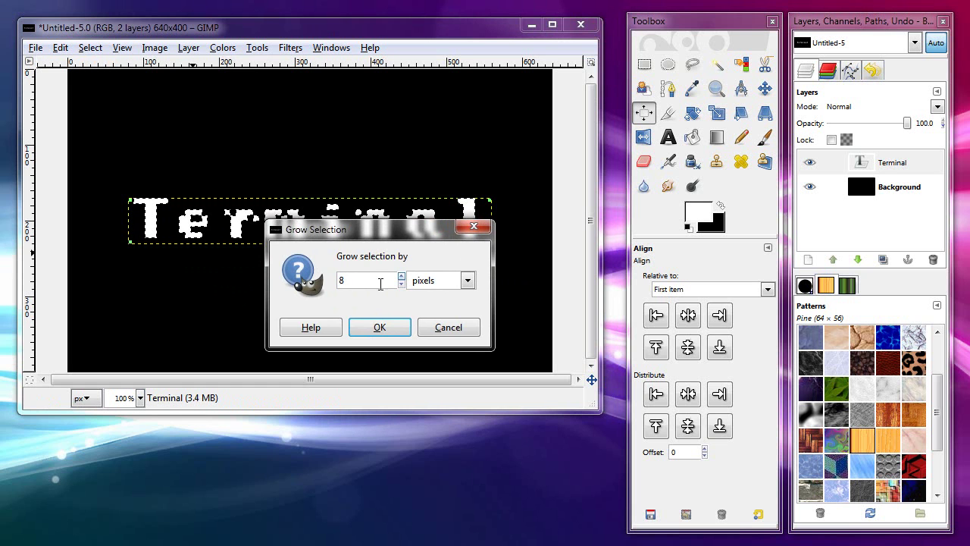
left_click(379, 327)
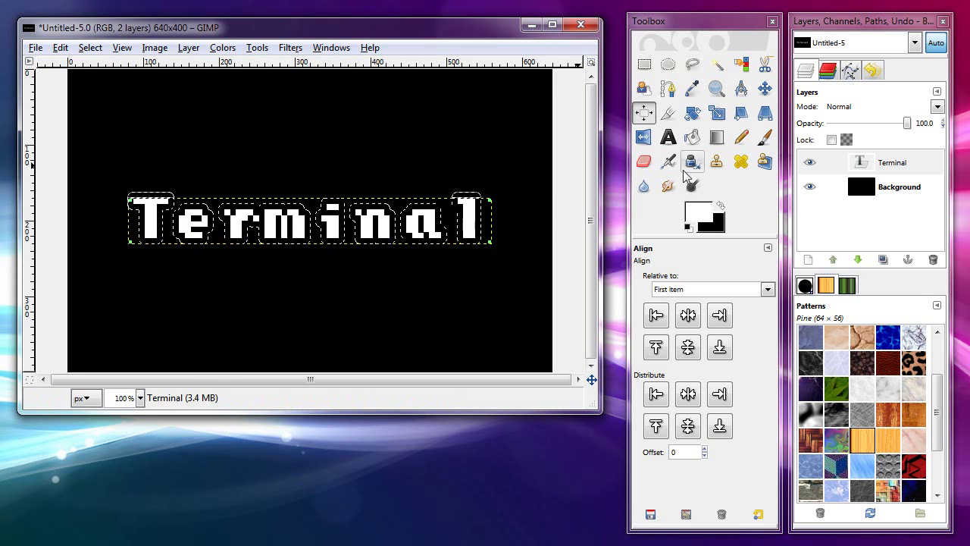
left_click(692, 136)
left_click(421, 222)
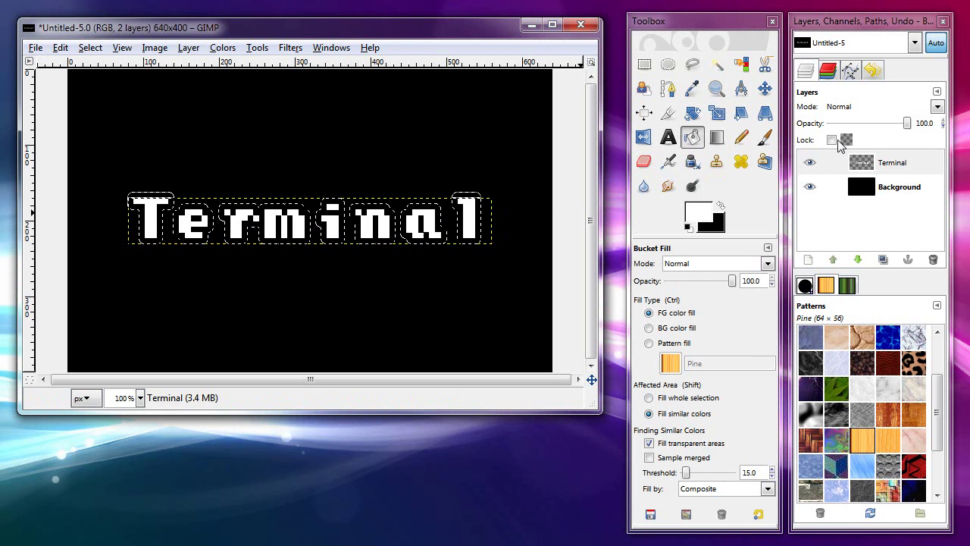
Add a transparent 640 × 400 px layer named Motion Blur
left_click(808, 259)
left_click_drag(99, 25, 206, 53)
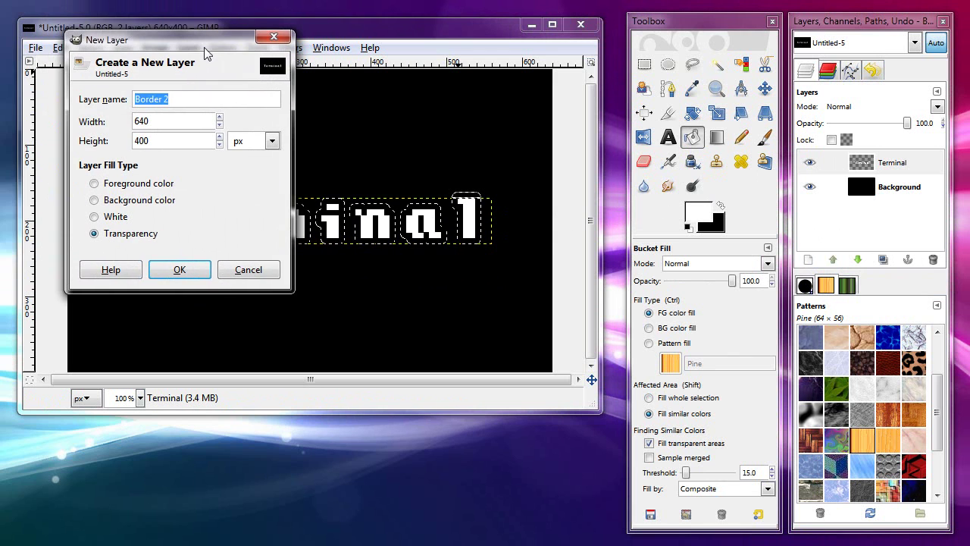
left_click(177, 99)
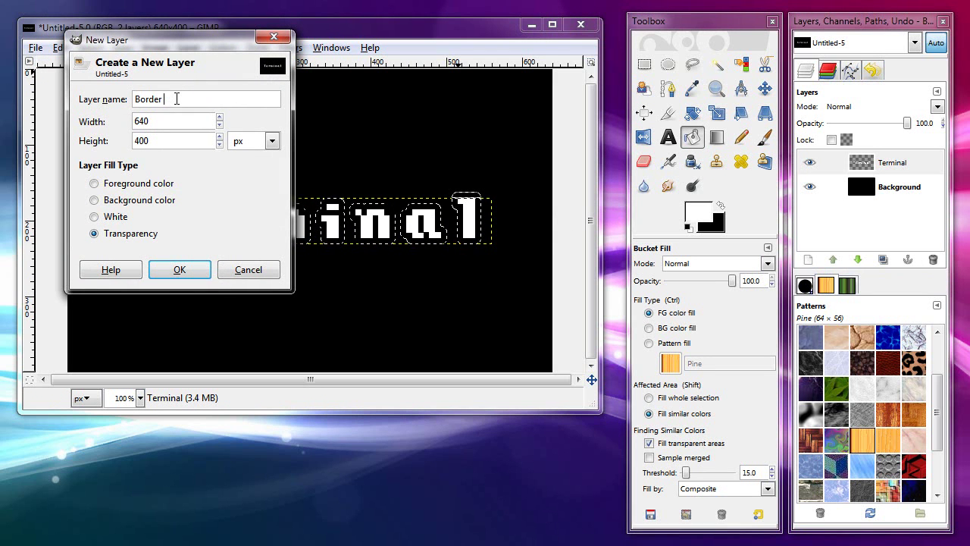
key("ctrl+a")
type("Mo")
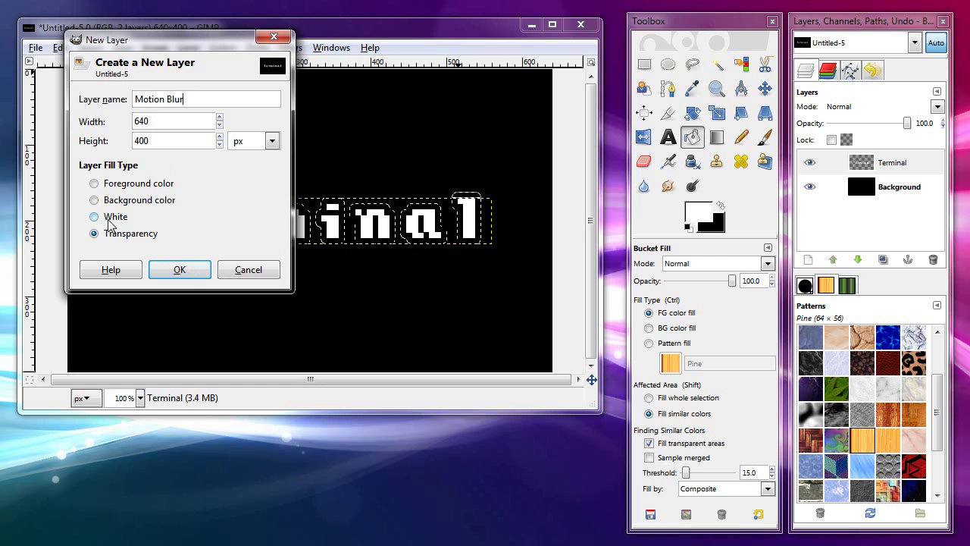
left_click(183, 270)
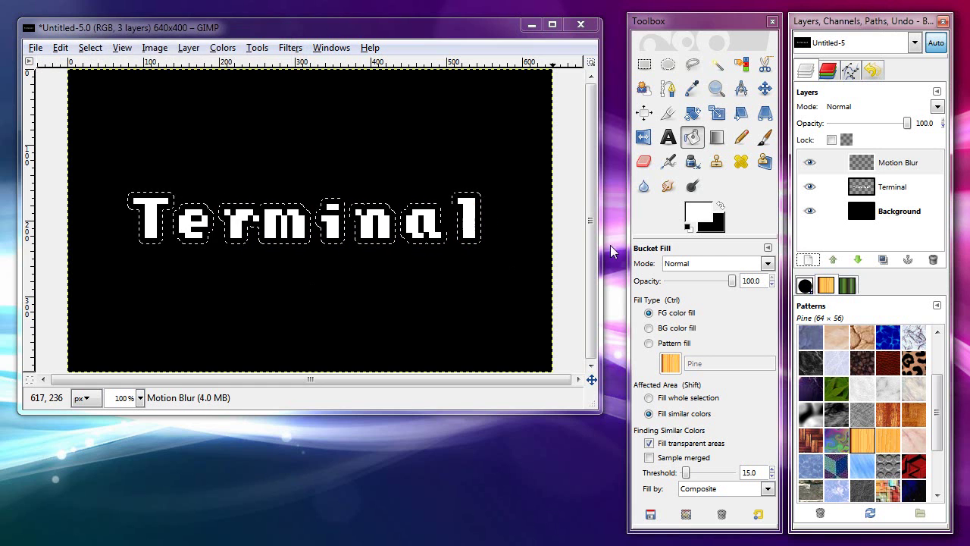
Try filling the grown selection with white on the Motion Blur layer and undo the fill
left_click(896, 163)
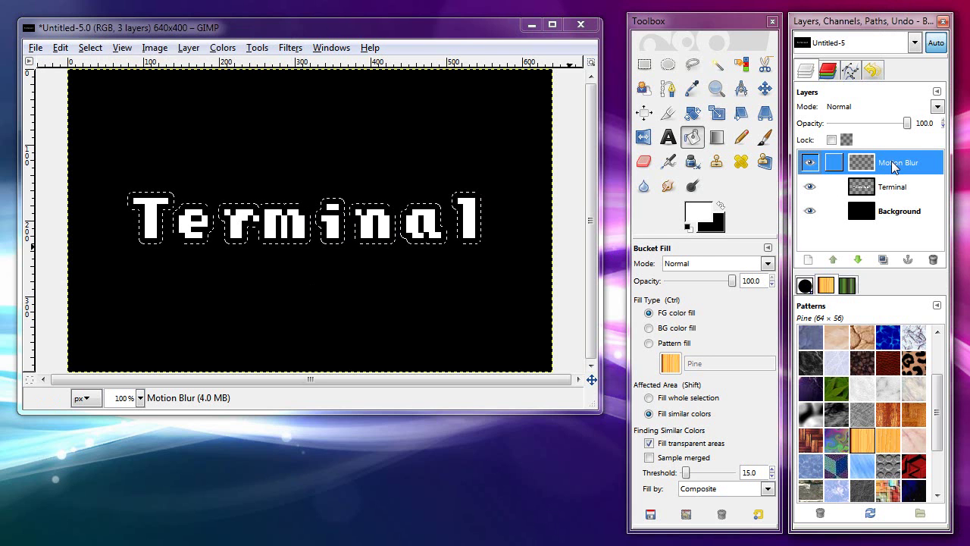
left_click(891, 194)
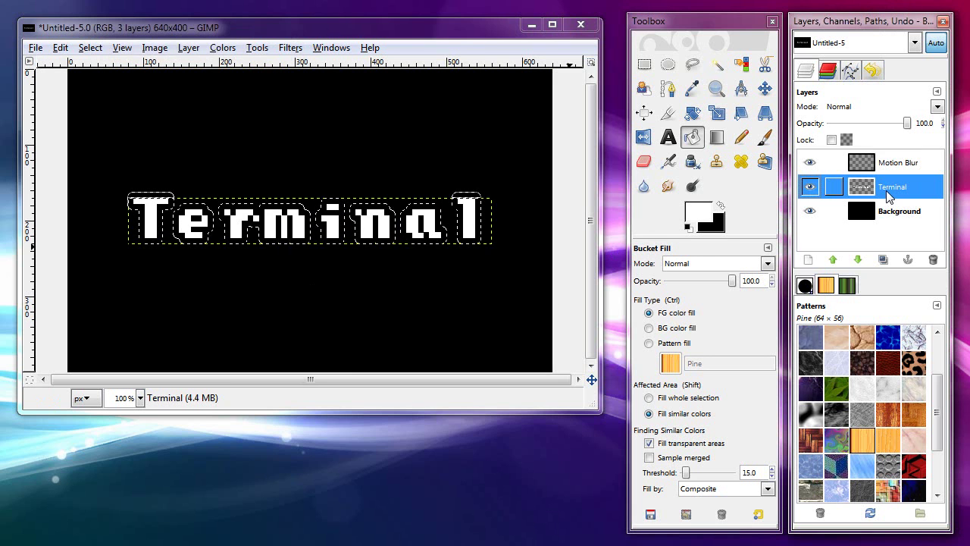
left_click(887, 172)
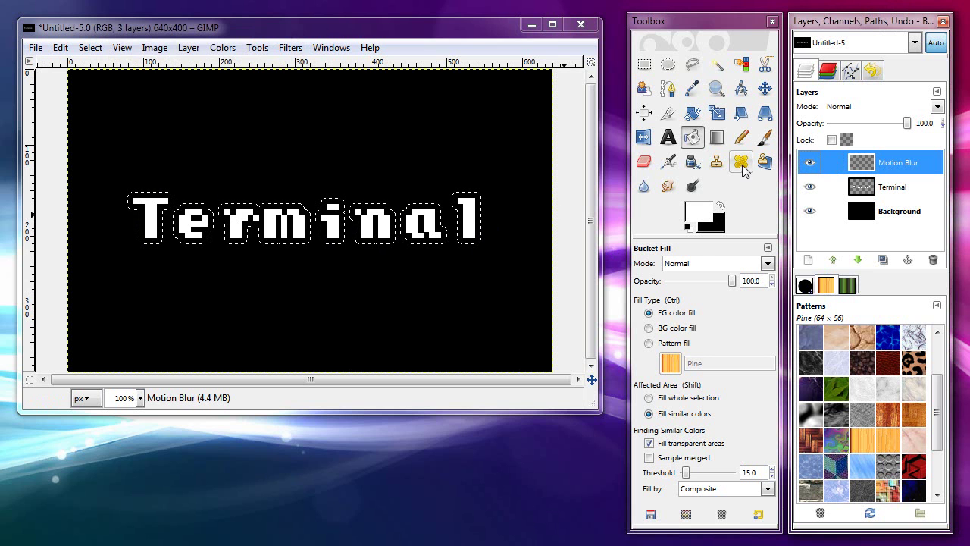
left_click(430, 226)
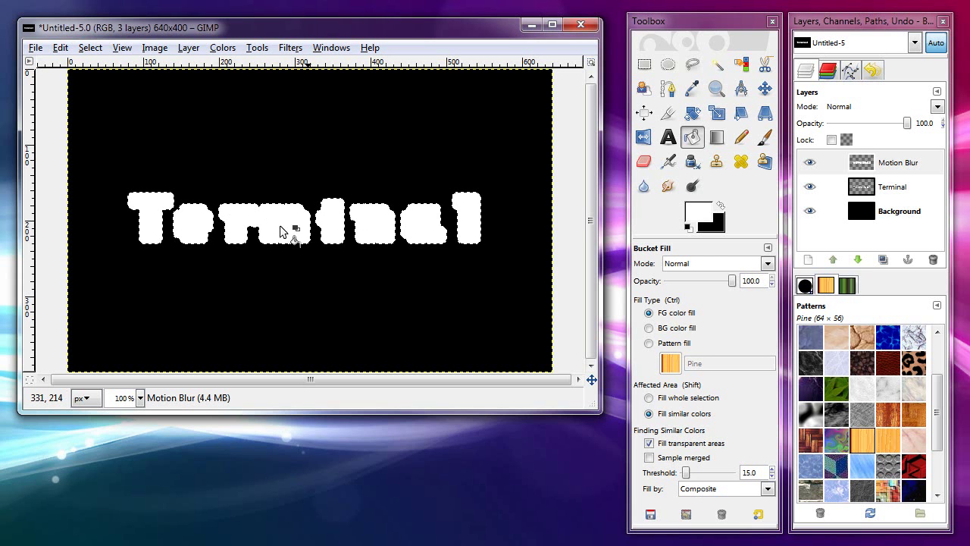
left_click(61, 48)
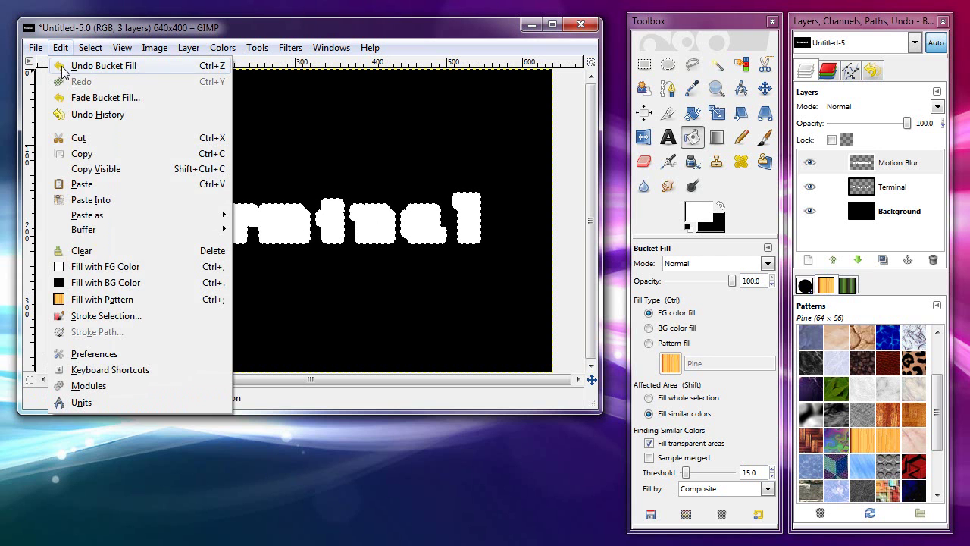
left_click(103, 66)
Move the Motion Blur layer below the Terminal layer
left_click(882, 165)
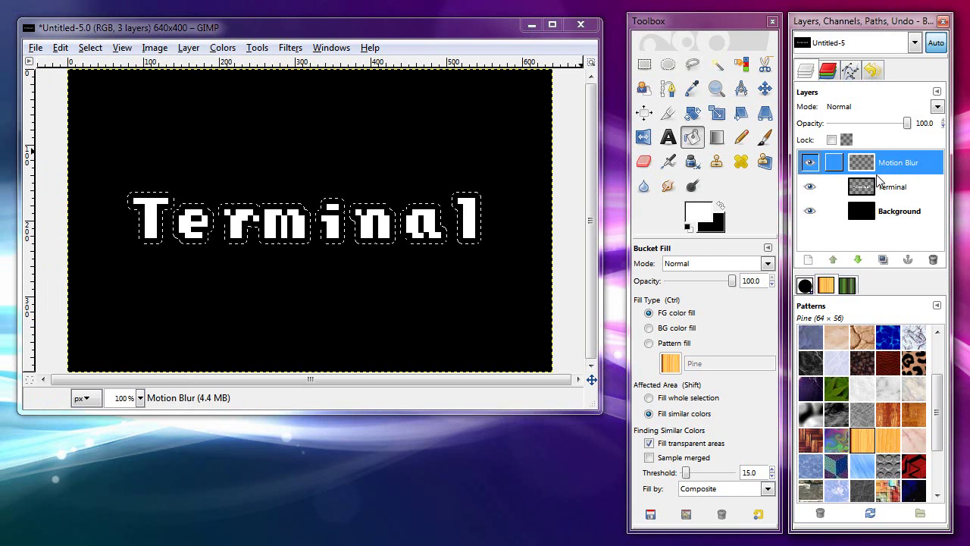
left_click(856, 260)
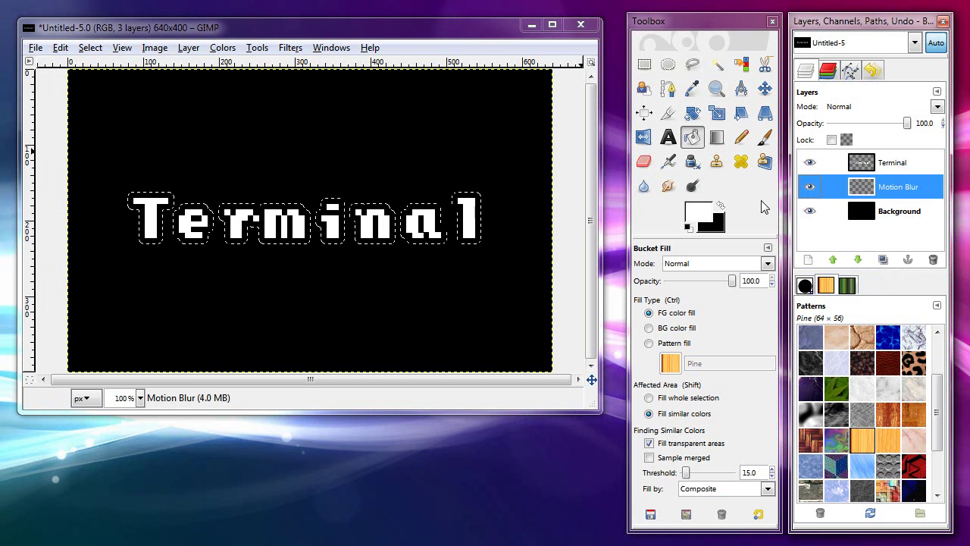
Choose the white-to-black gradient for the Blend tool, keeping the linear shape
left_click(716, 138)
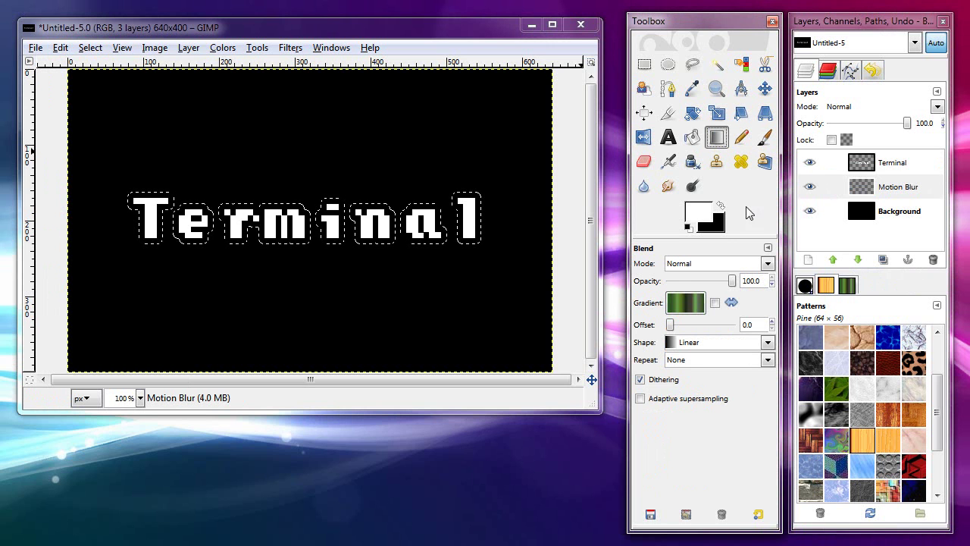
left_click(686, 304)
left_click(688, 304)
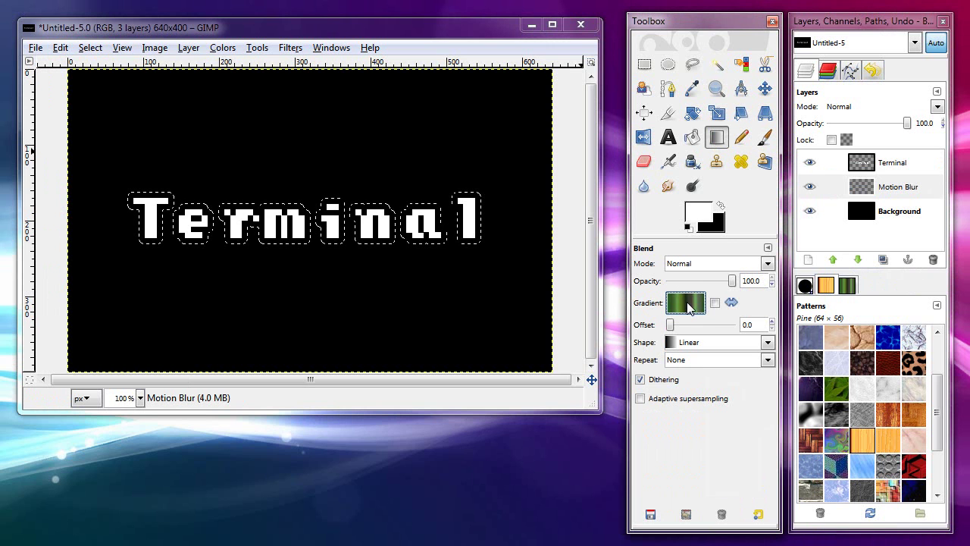
left_click(692, 138)
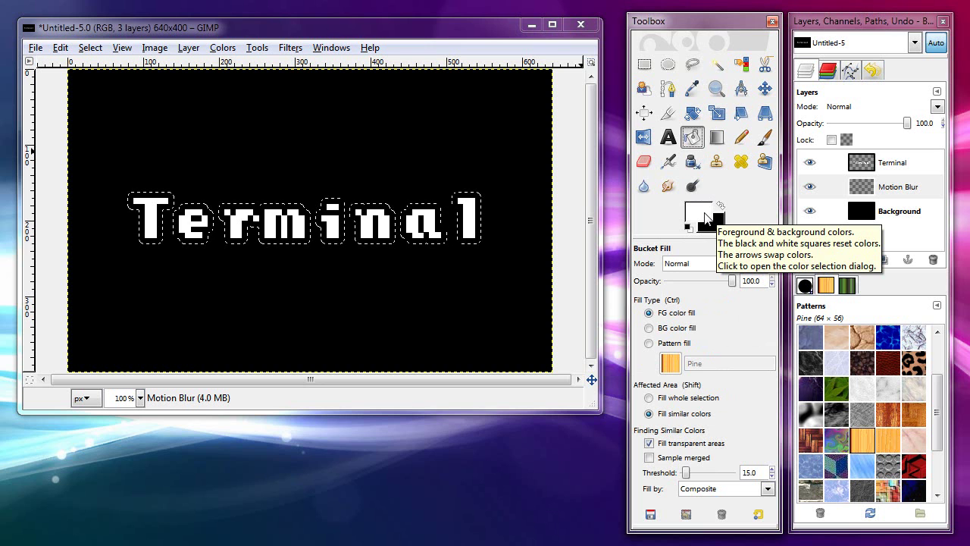
left_click(716, 137)
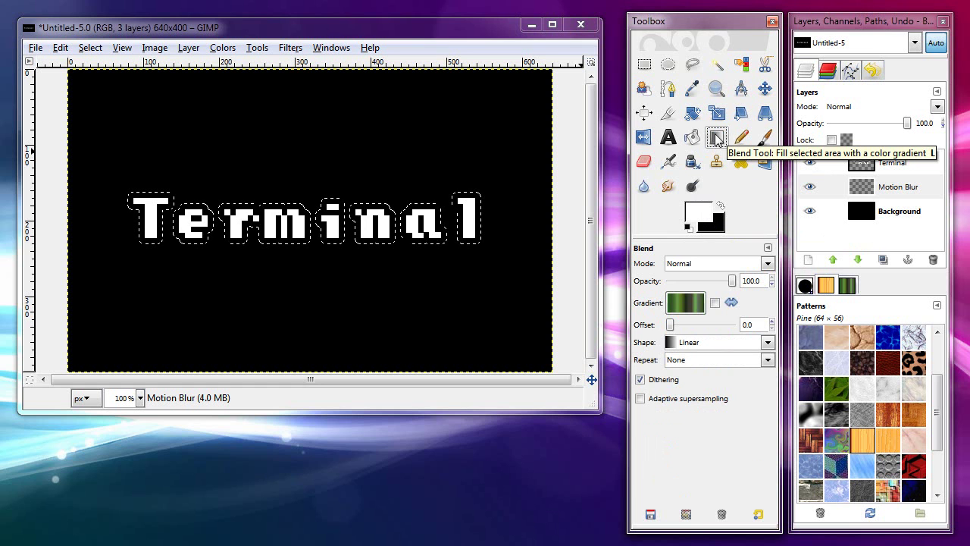
left_click(684, 302)
left_click(684, 302)
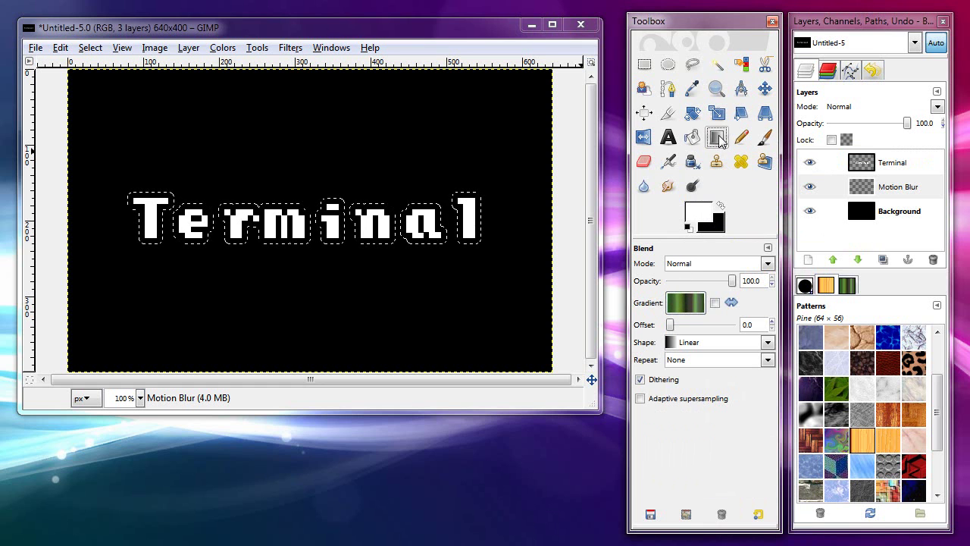
left_click(684, 302)
mouse_move(795, 428)
left_mouse_down()
mouse_move(797, 327)
mouse_move(796, 460)
mouse_move(798, 327)
left_mouse_up()
left_click(746, 327)
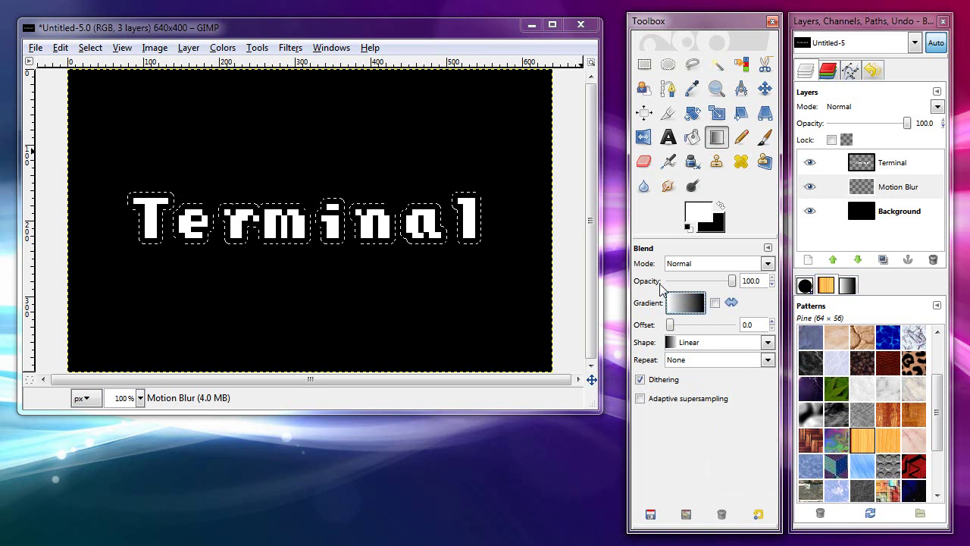
Choose the Greens gradient for the Blend tool
left_click(684, 306)
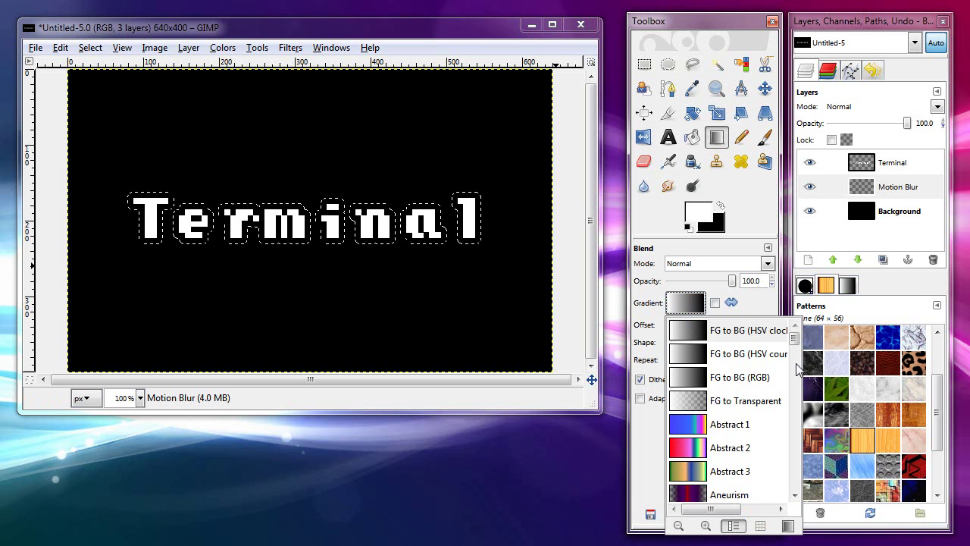
left_click(794, 495)
left_click_drag(794, 495, 794, 495)
scroll(791, 475, "down", 10)
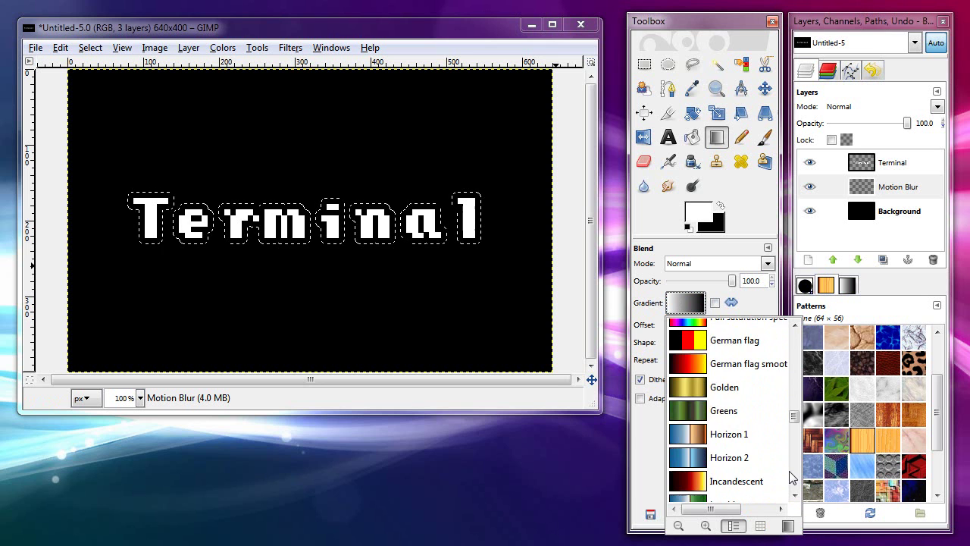
left_click(687, 413)
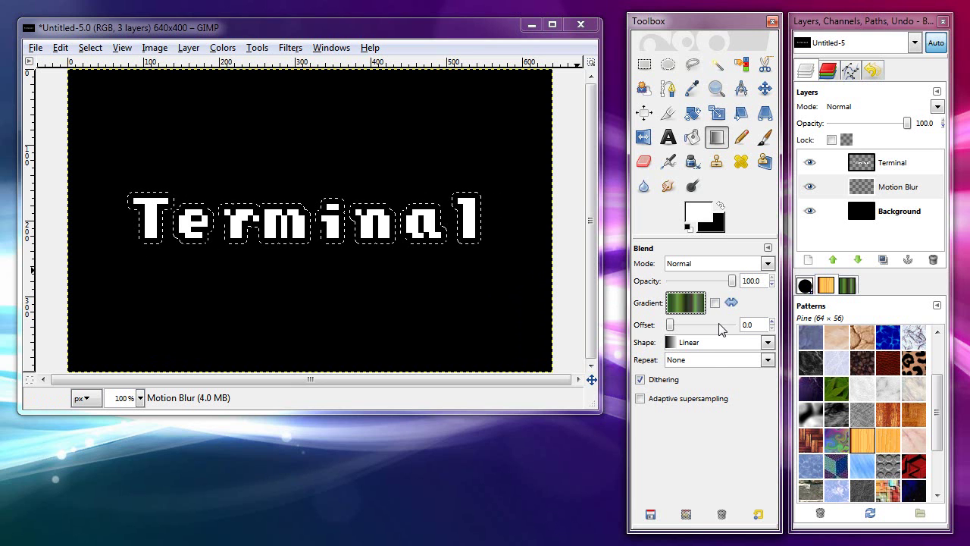
Fill the grown text selection on the Motion Blur layer with a linear Greens gradient, running from its lower-left corner to its upper-right corner
left_click(711, 344)
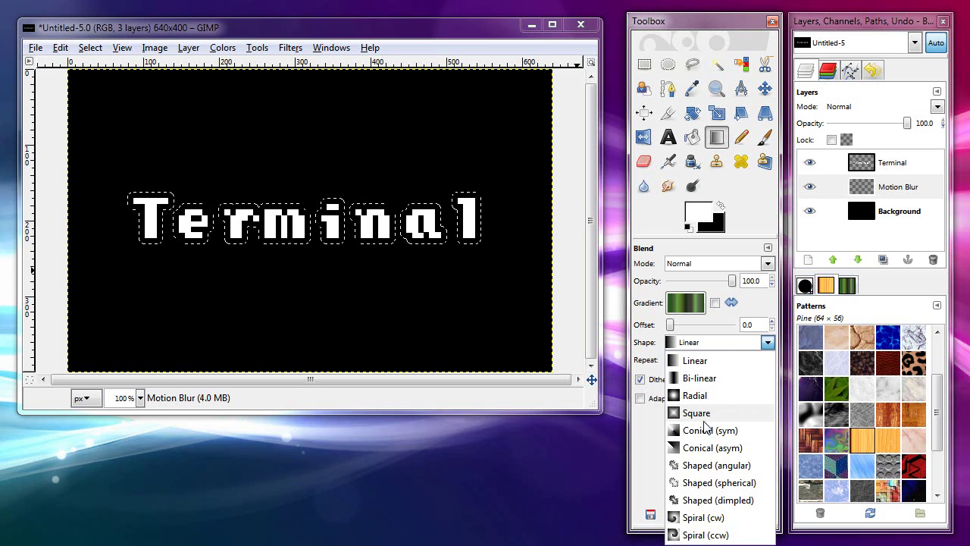
left_click(698, 346)
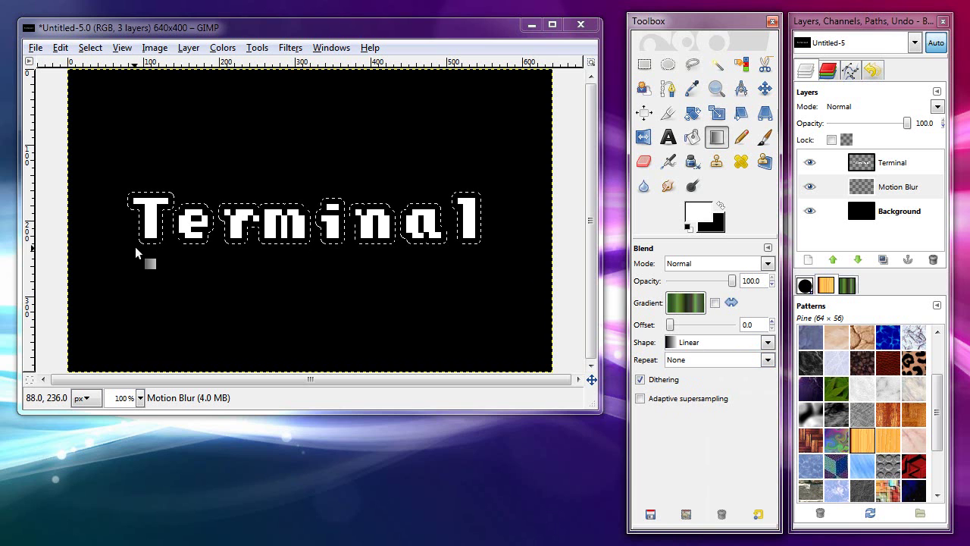
left_click_drag(131, 245, 483, 189)
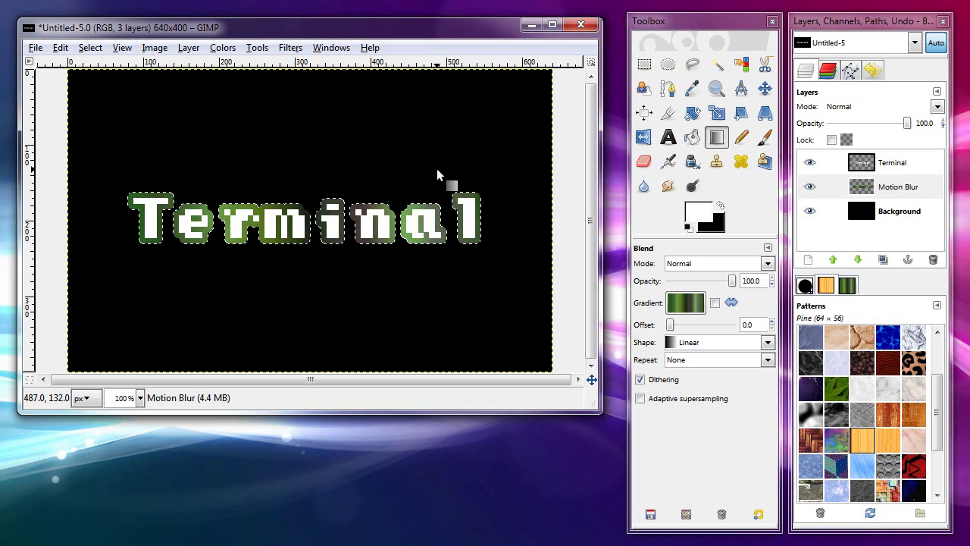
Make the Motion Blur layer active and select its entire area
left_click(912, 189)
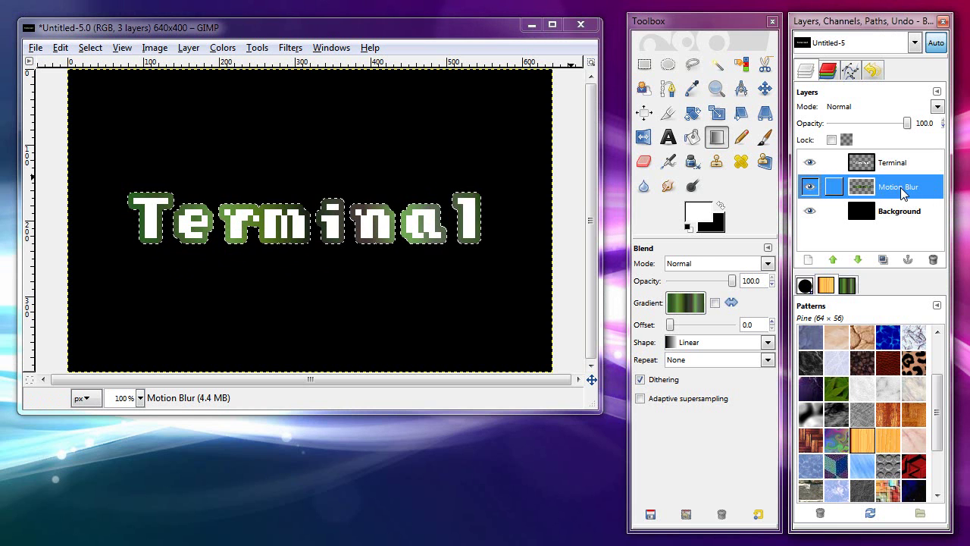
left_click(91, 47)
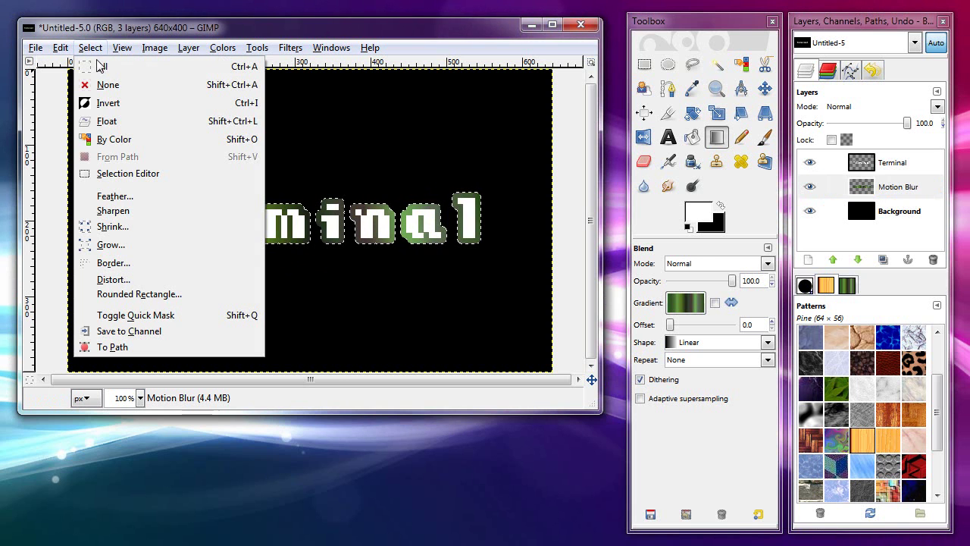
left_click(100, 67)
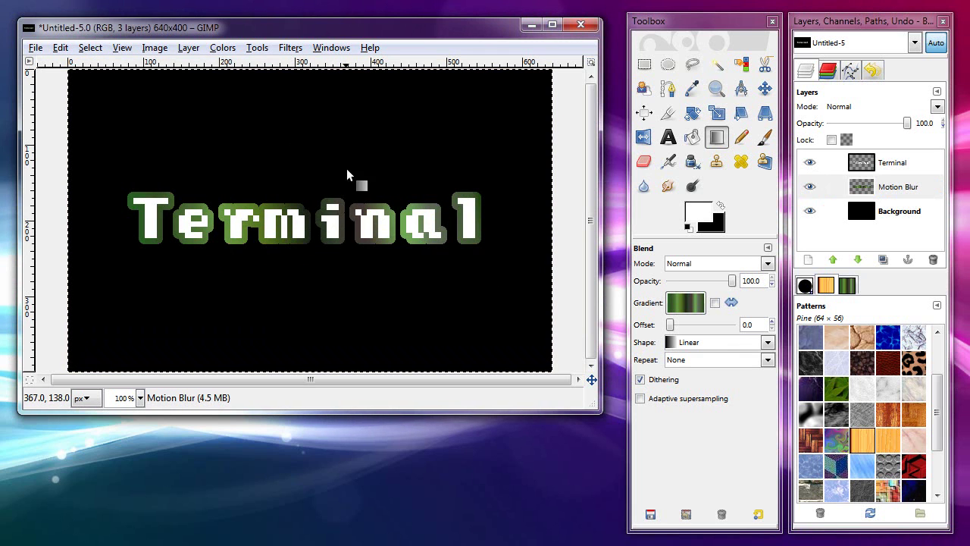
Apply a radial Motion Blur centred at X 320, Y 200 px to the Motion Blur layer
left_click(290, 49)
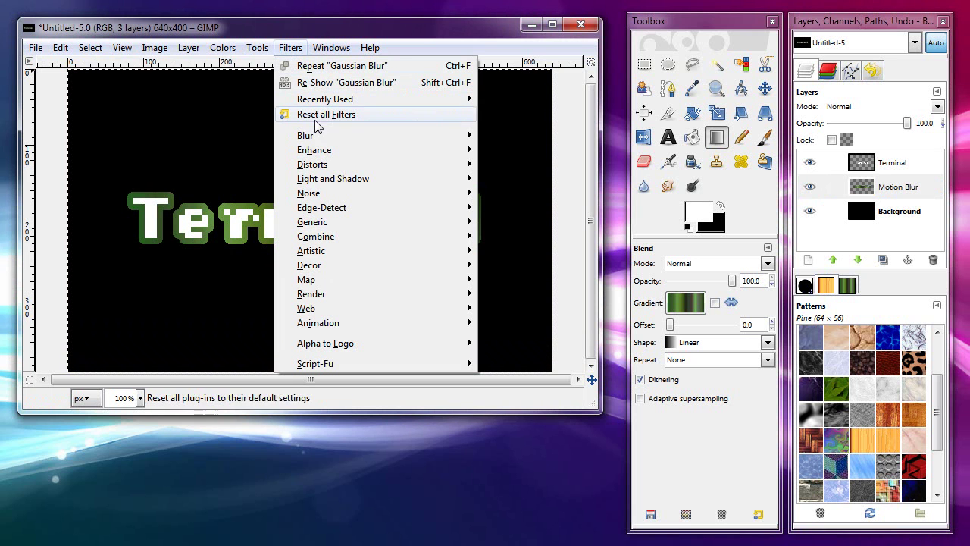
mouse_move(325, 138)
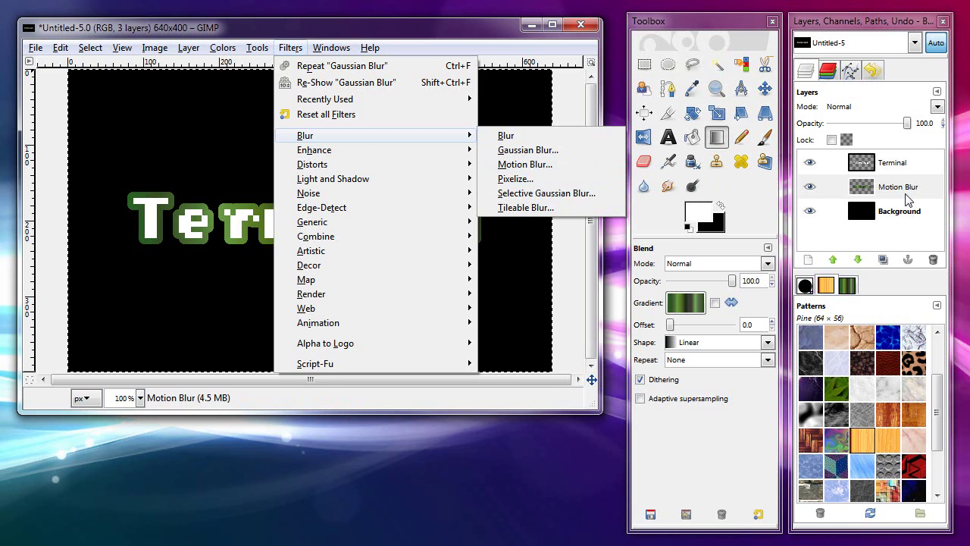
left_click(521, 164)
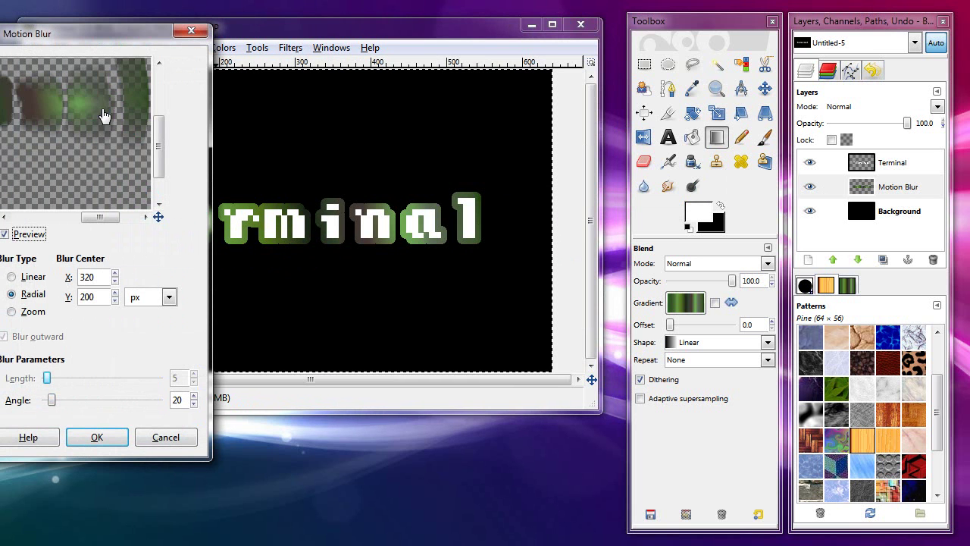
left_click_drag(99, 43, 251, 95)
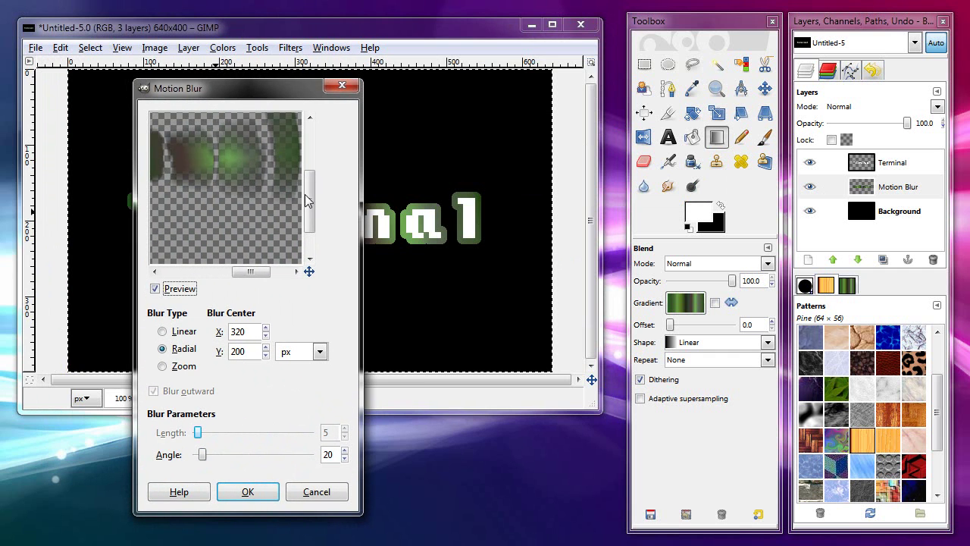
left_click_drag(301, 190, 310, 180)
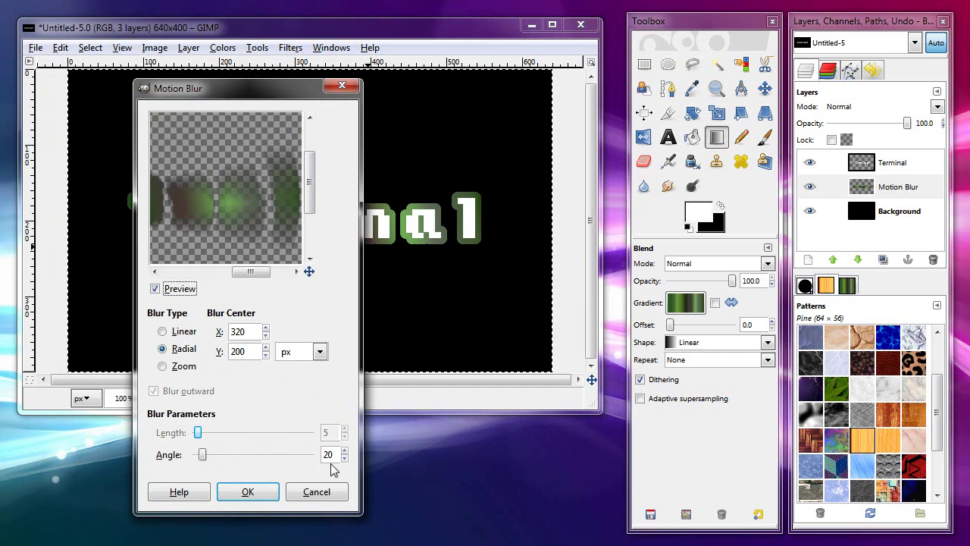
left_click_drag(335, 455, 310, 455)
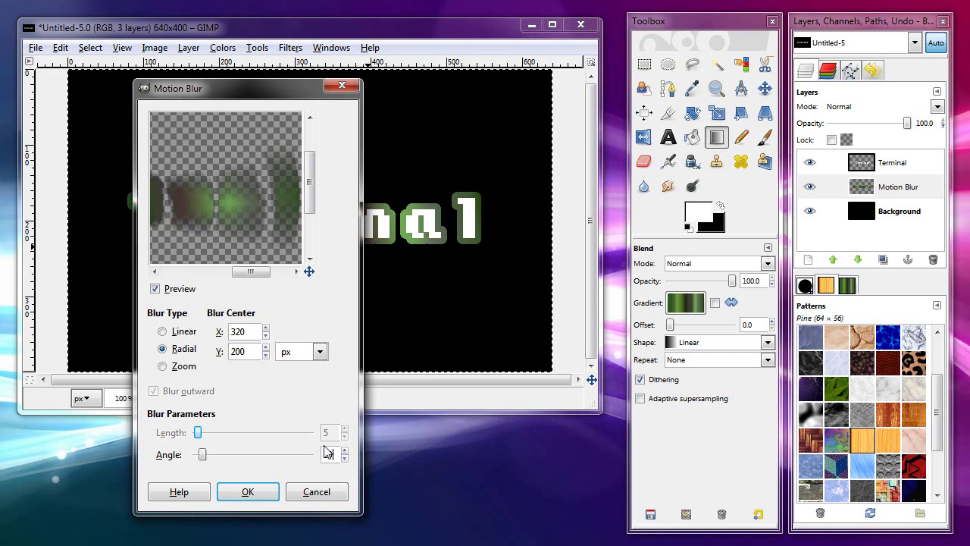
left_click(248, 493)
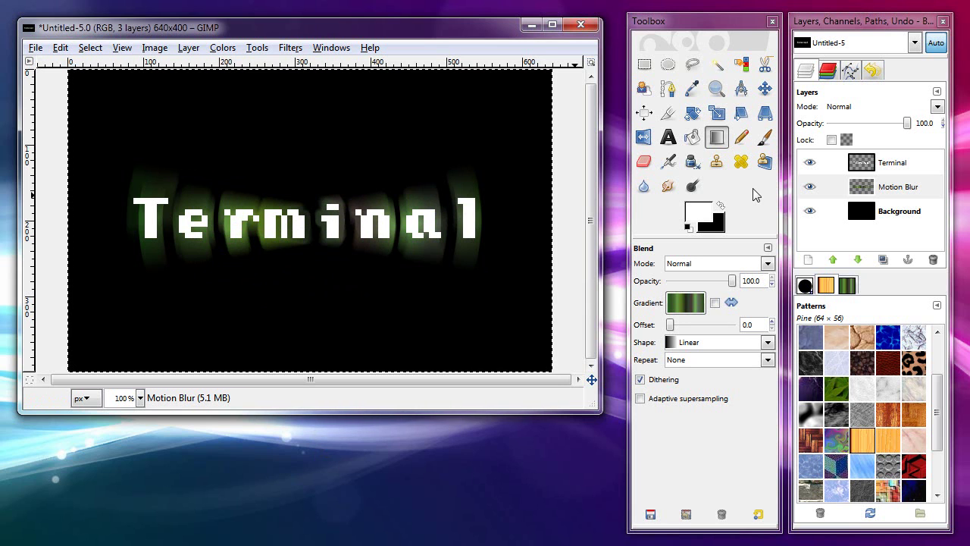
Make the Terminal layer active and turn its alpha into a selection around the letters
left_click(899, 163)
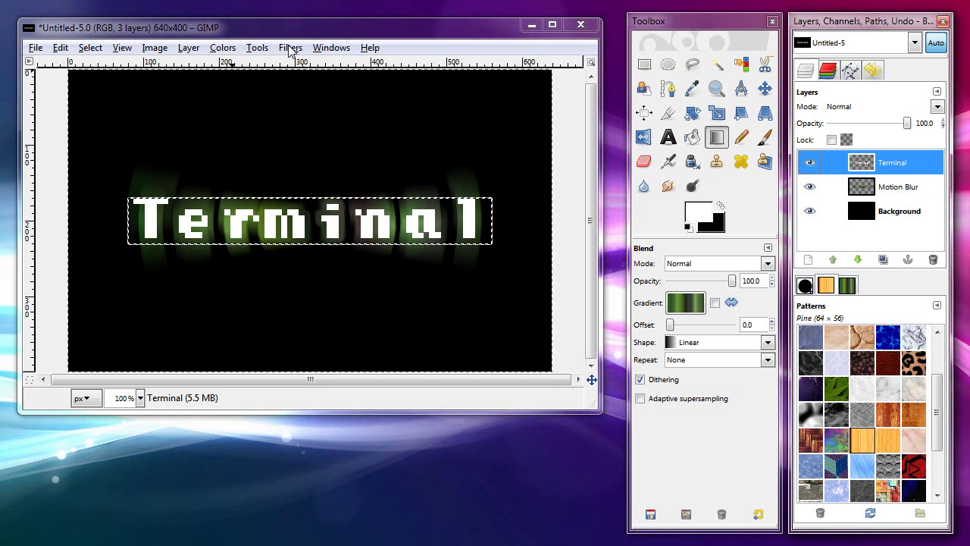
left_click(197, 51)
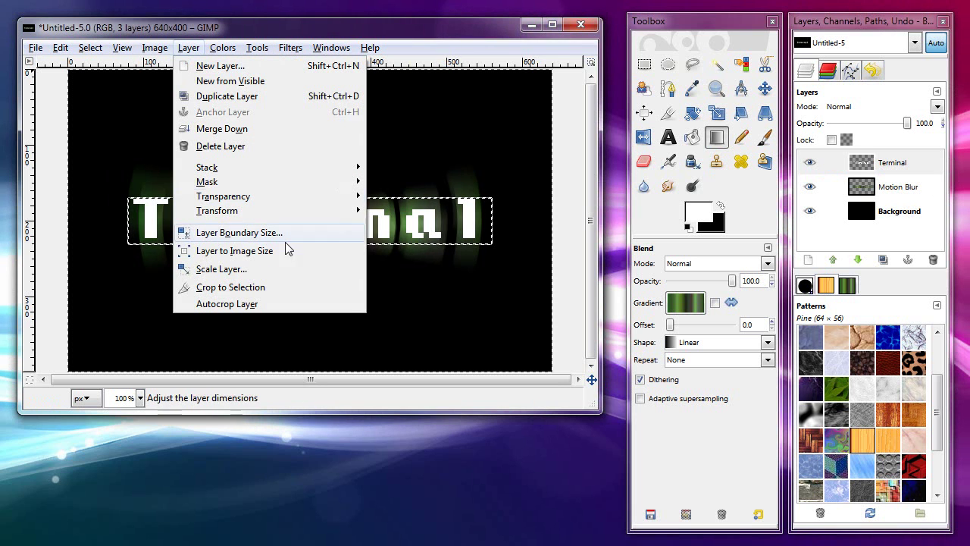
mouse_move(260, 196)
left_click(409, 279)
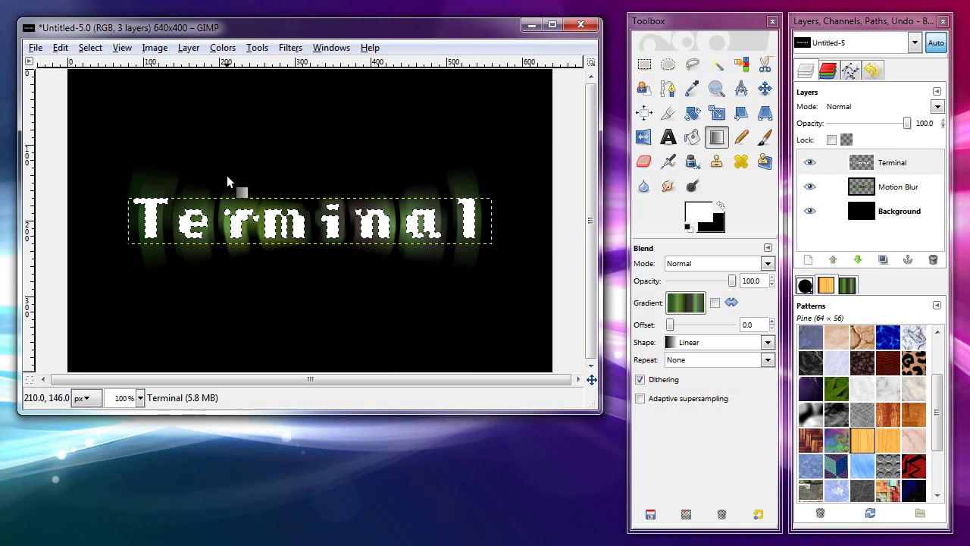
Grow the letter selection by 4 pixels
left_click(90, 47)
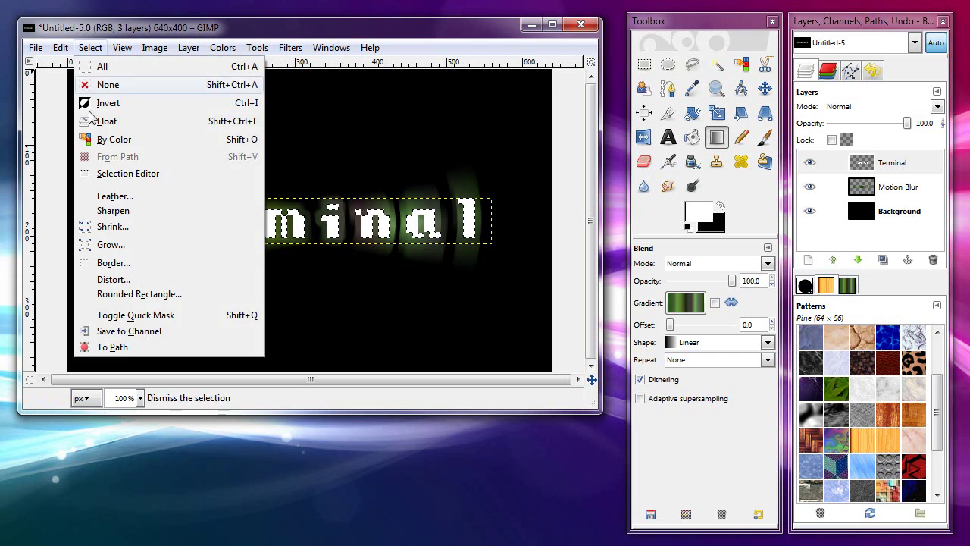
left_click(110, 244)
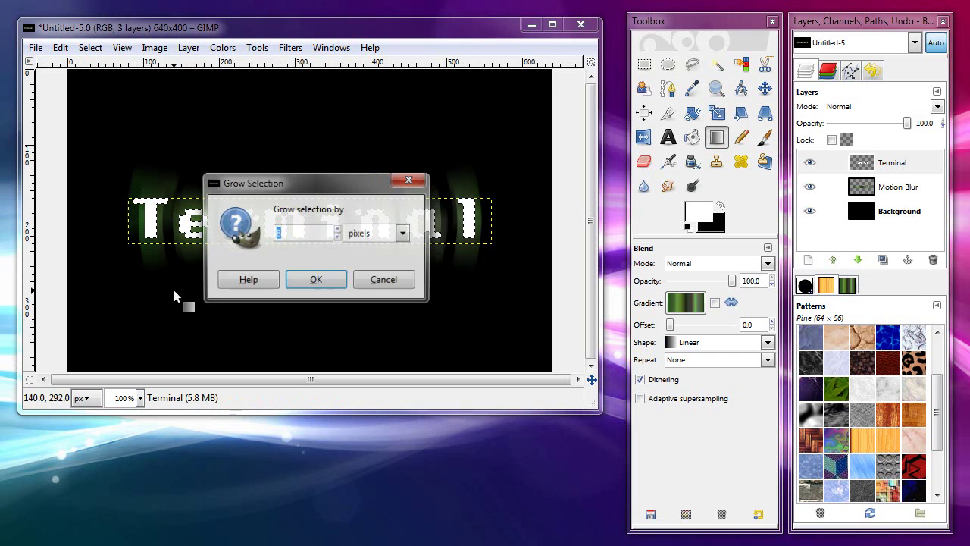
left_click(338, 237)
left_click(338, 237)
left_click(337, 237)
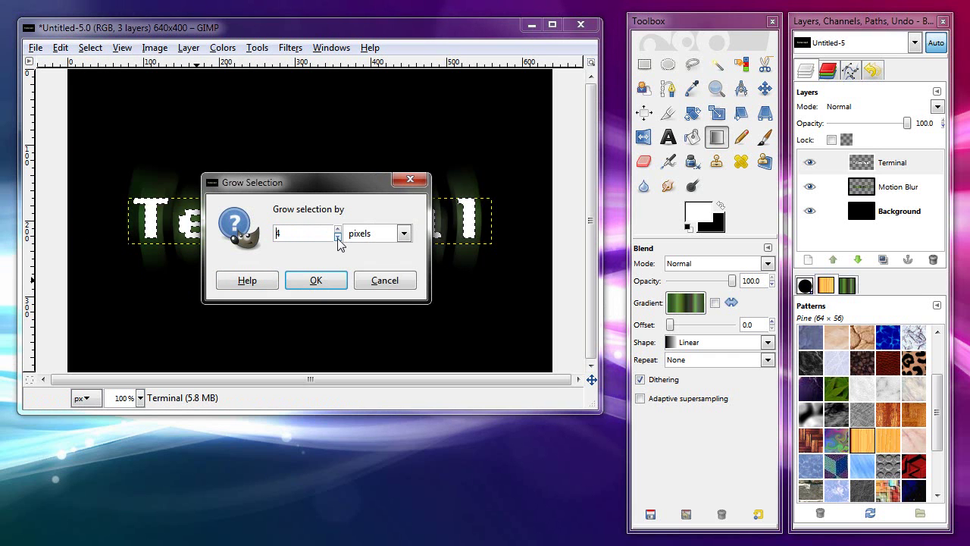
left_click(338, 237)
left_click(321, 281)
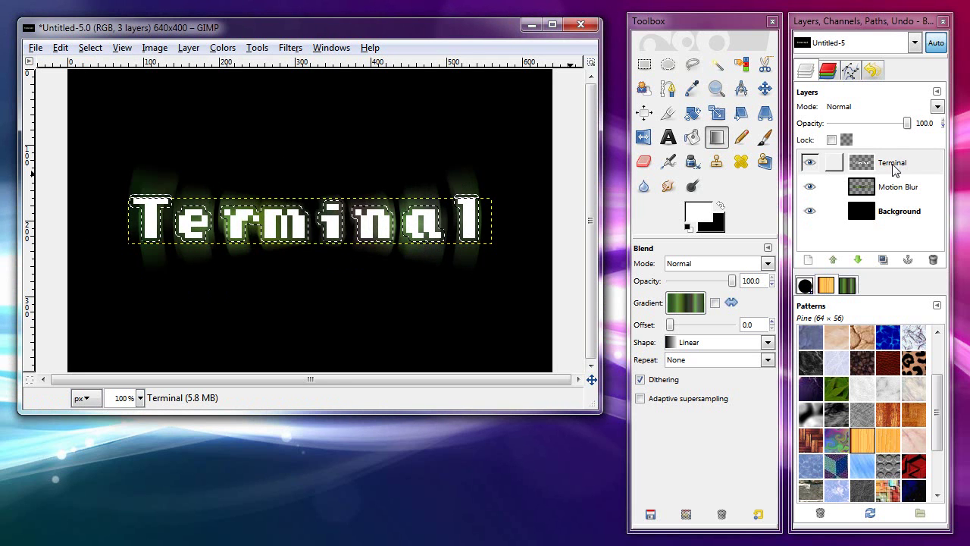
Add a transparent 640 × 400 px layer named Gold Glow
left_click(807, 260)
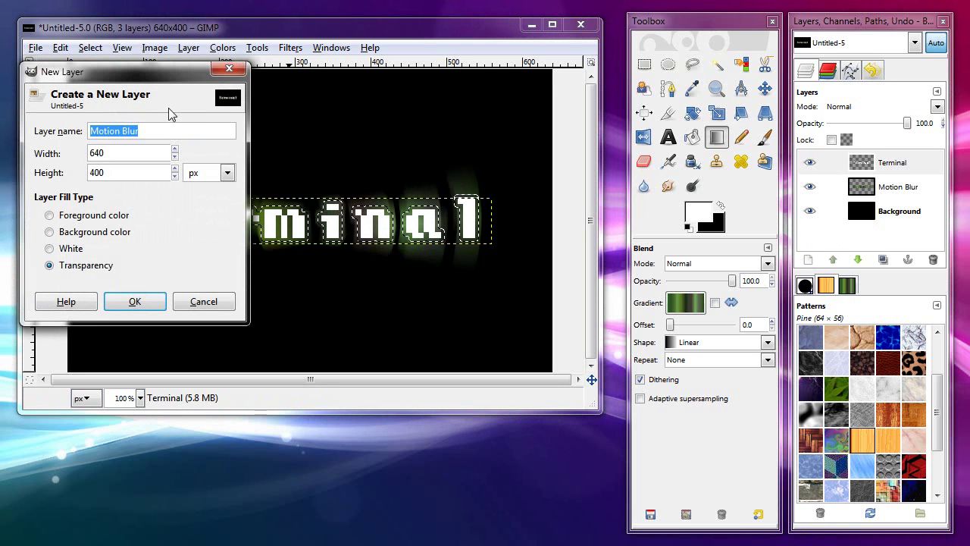
type("Glow")
key("BackSpace")
key("BackSpace")
key("BackSpace")
type("lo")
key("BackSpace")
key("BackSpace")
type("old Glow")
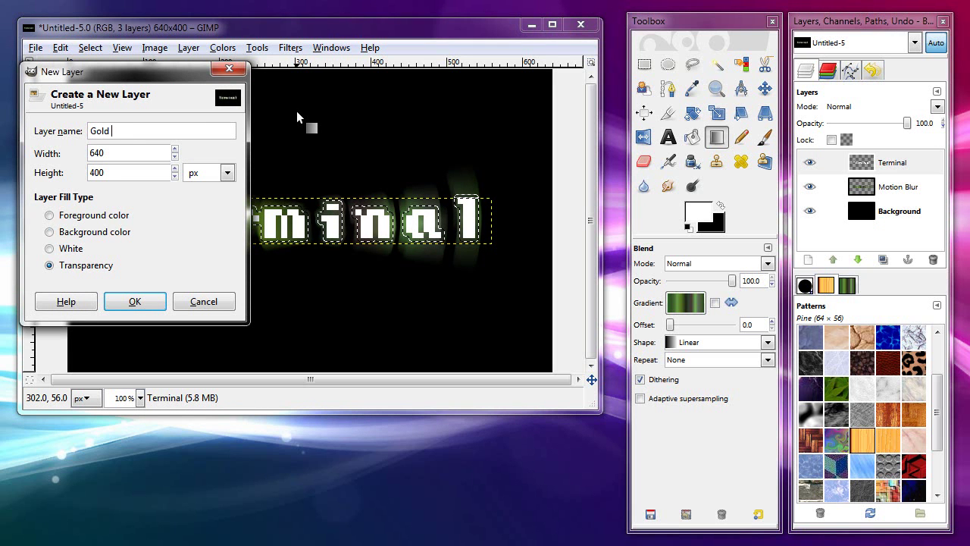
left_click(133, 304)
Move the Gold Glow layer between the Terminal and Motion Blur layers and keep it active
left_click(890, 164)
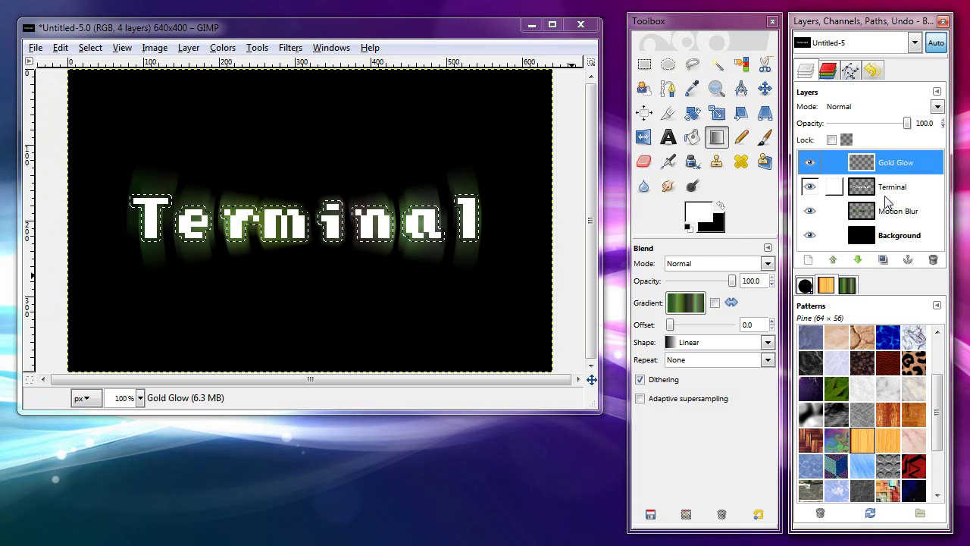
left_click(888, 190)
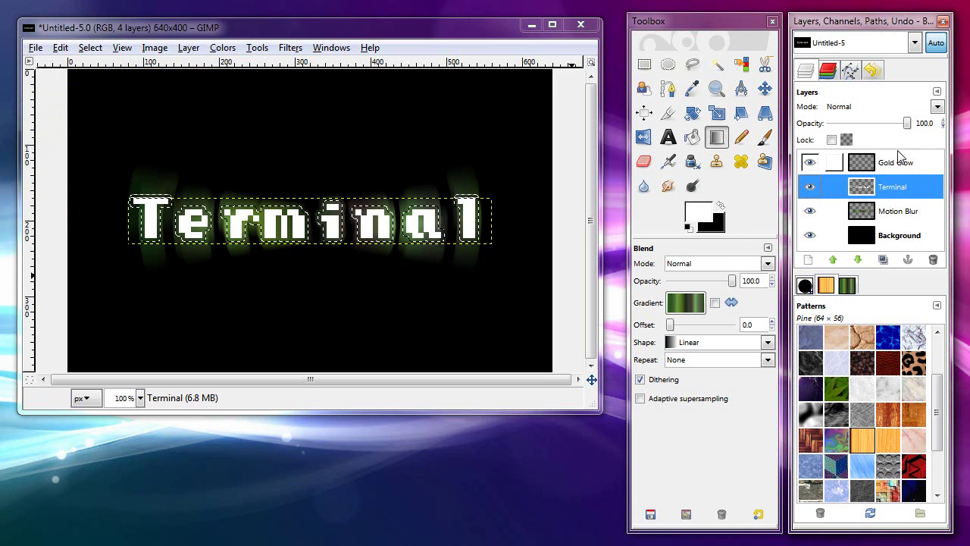
left_click(893, 164)
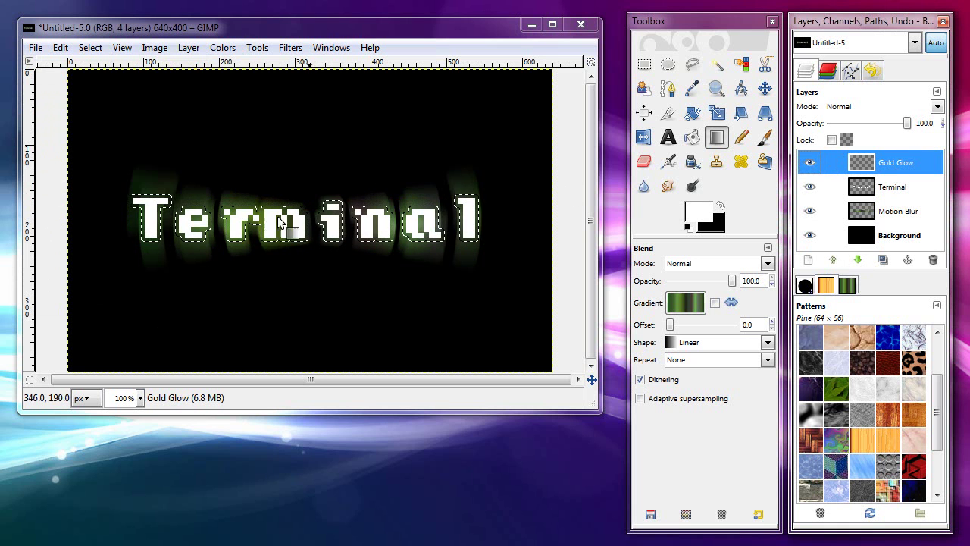
left_click(857, 260)
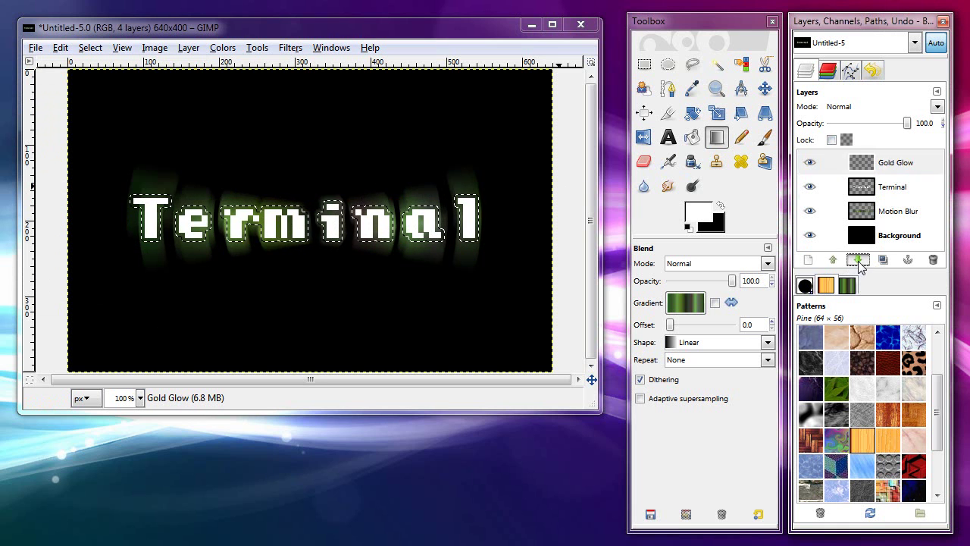
left_click(883, 215)
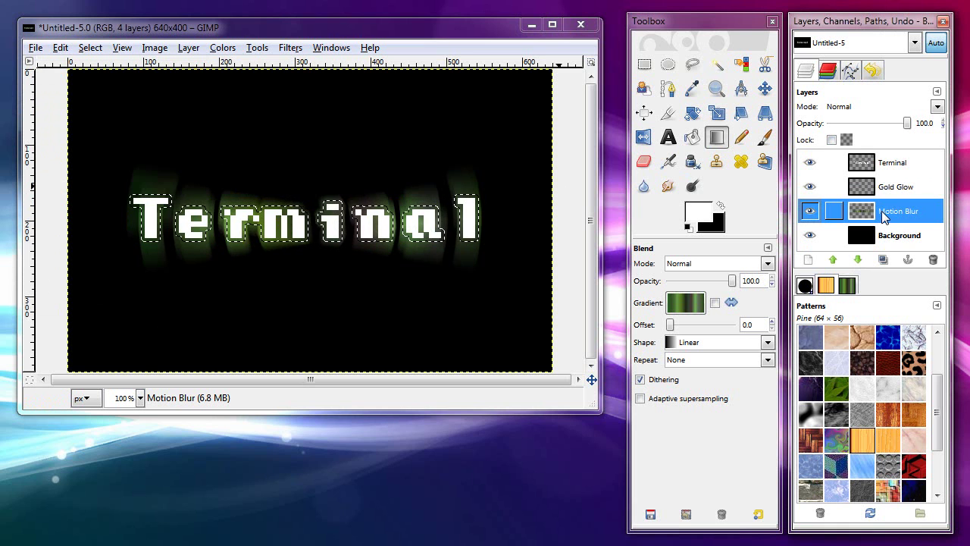
left_click(886, 191)
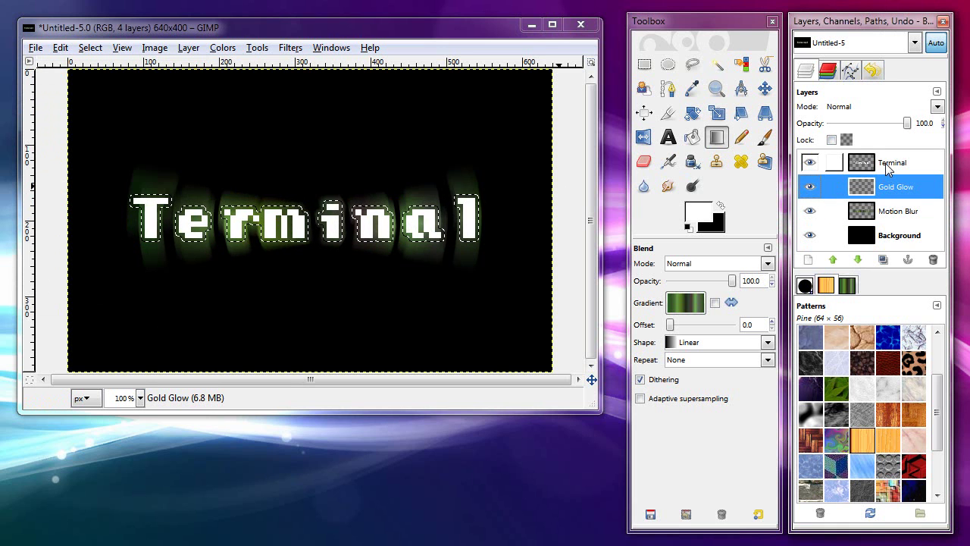
left_click(888, 164)
left_click(887, 187)
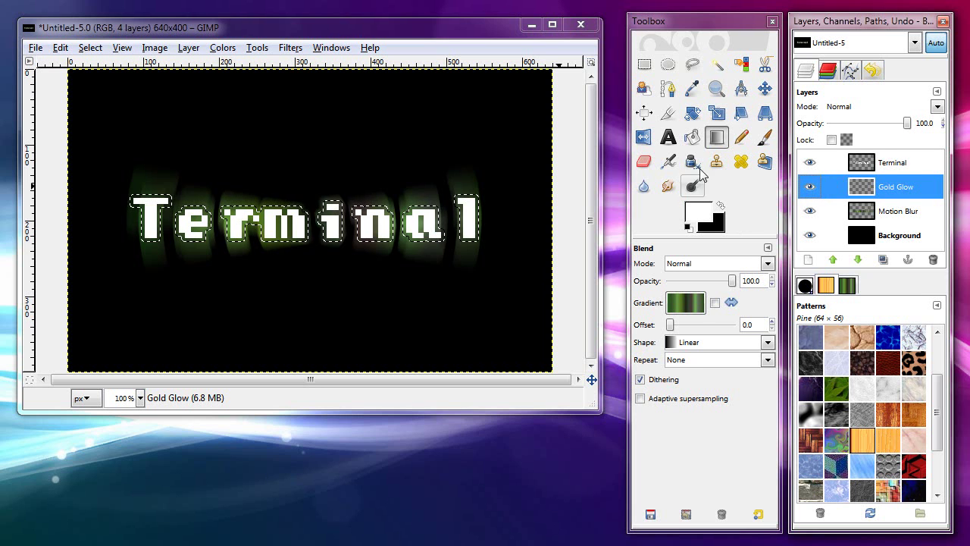
Fill the grown letter selection on the Gold Glow layer with yellow (ffff00) using Bucket Fill
left_click(692, 139)
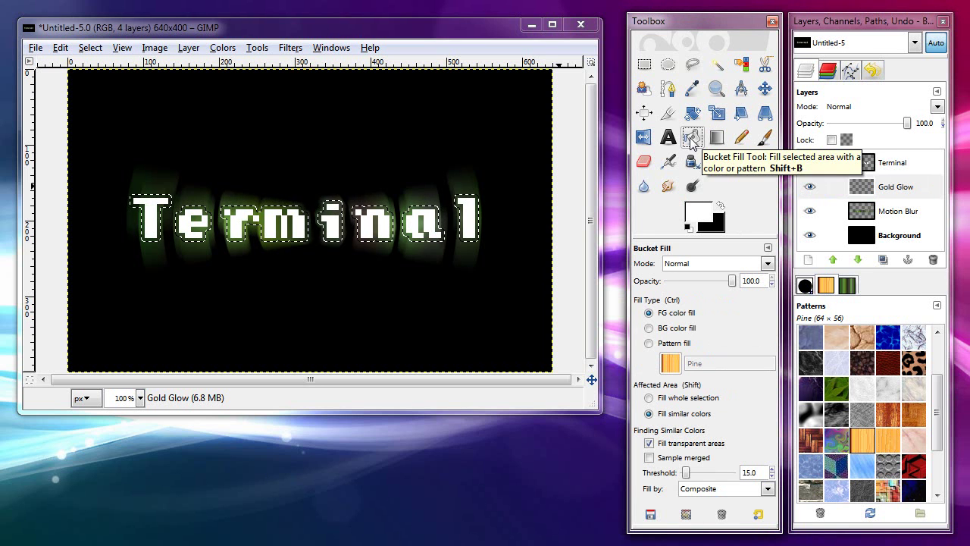
left_click(695, 212)
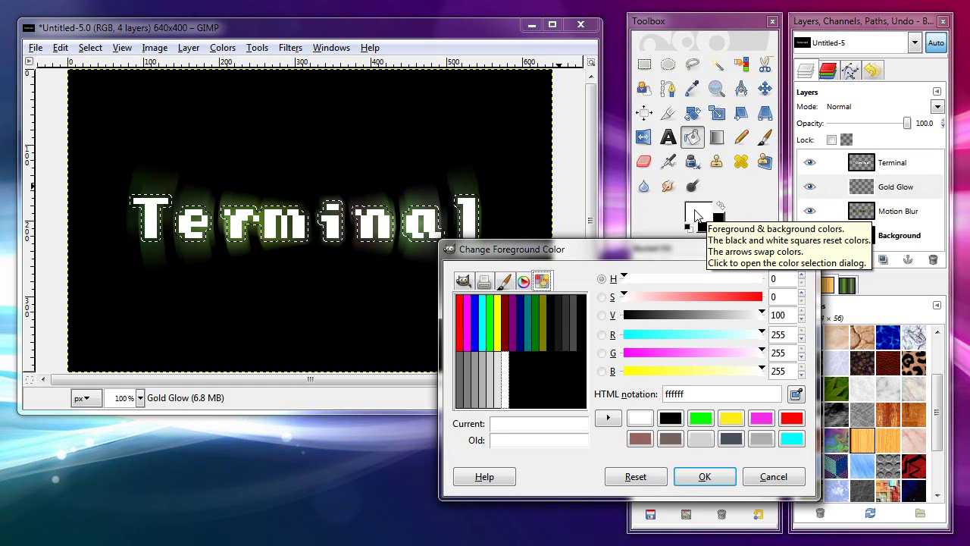
left_click(500, 339)
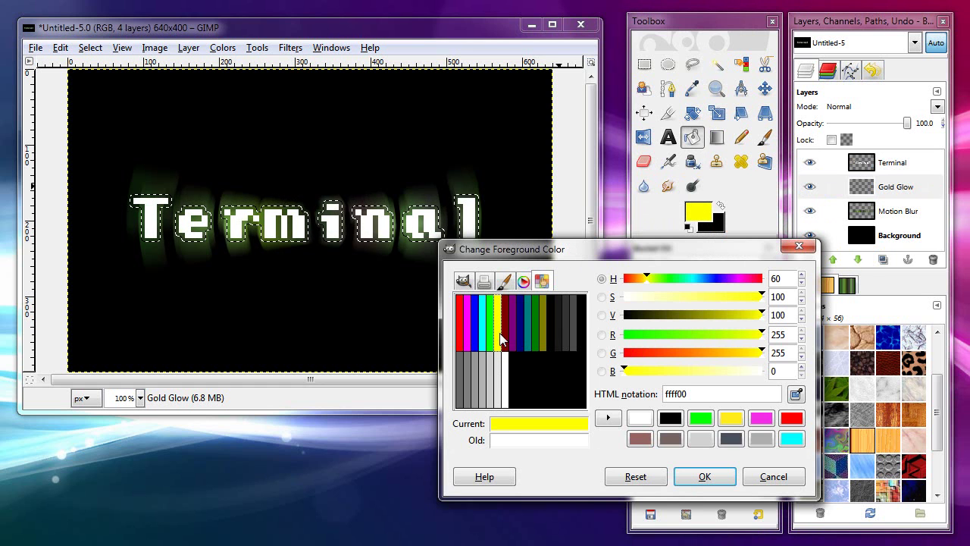
left_click(521, 282)
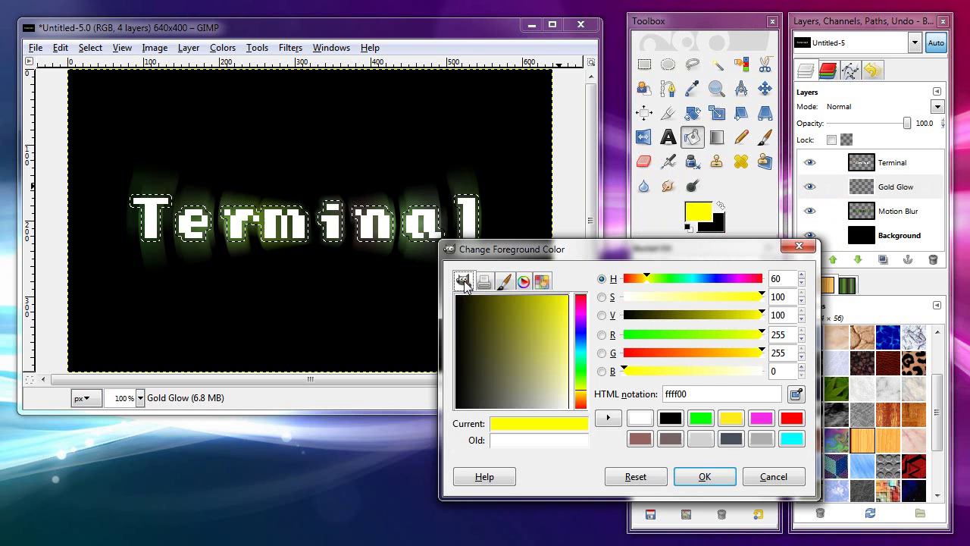
left_click(541, 281)
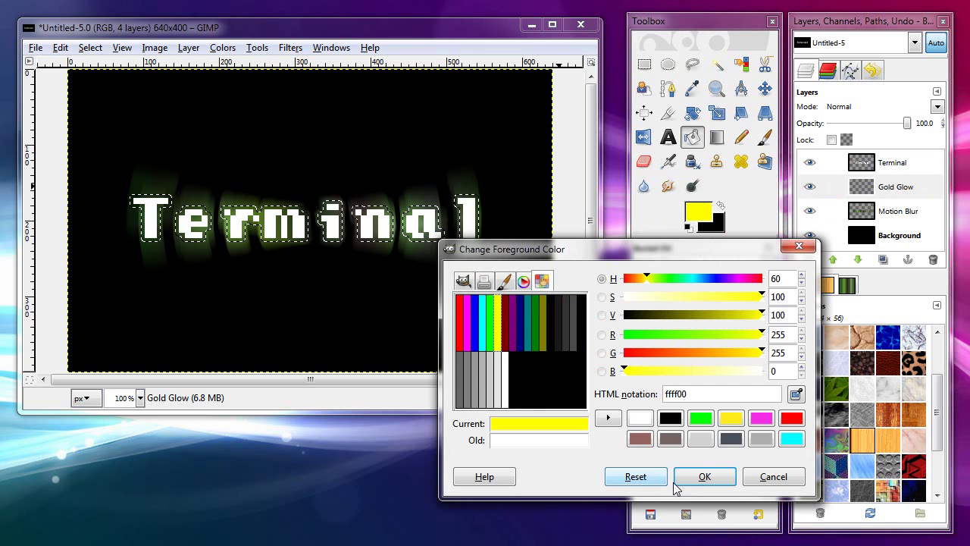
left_click(704, 476)
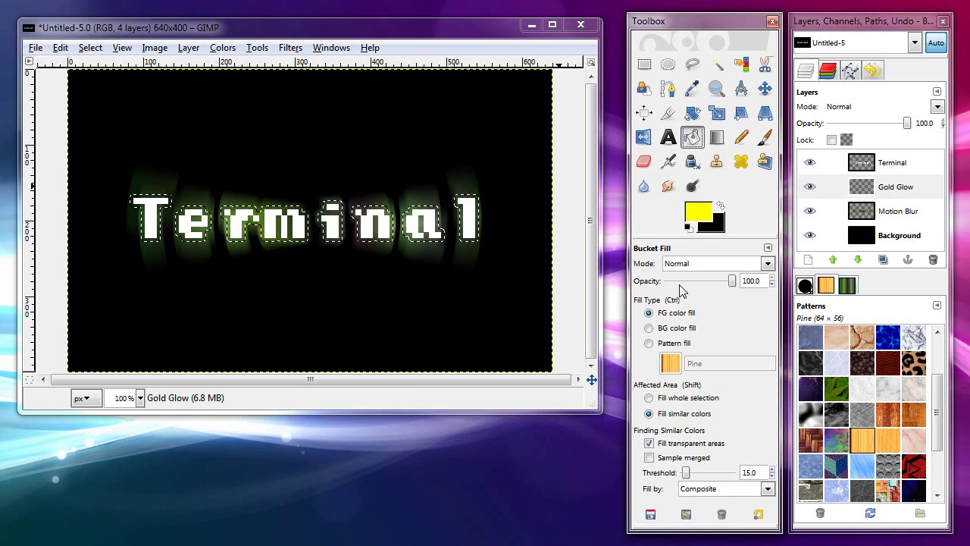
left_click(342, 220)
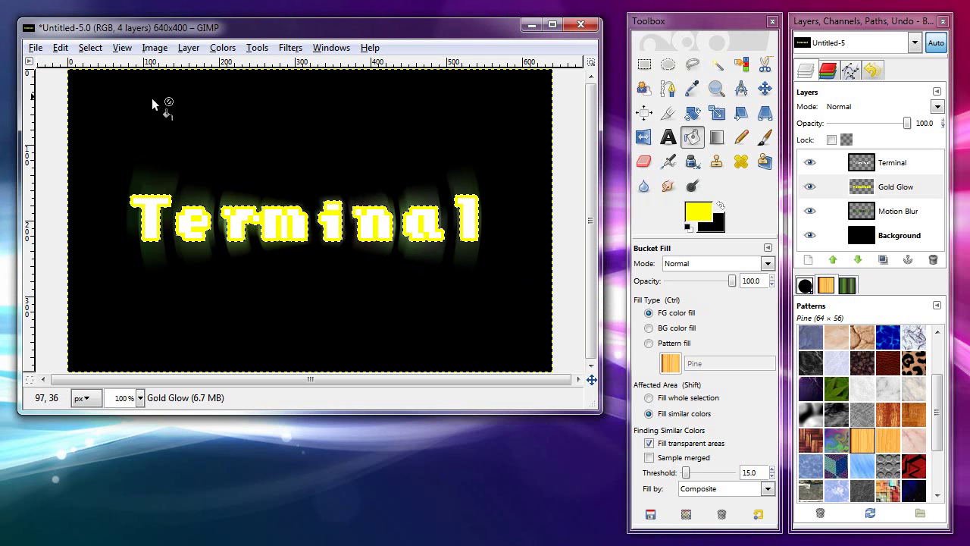
Select the whole canvas and open the Gaussian Blur filter for the Gold Glow layer
left_click(901, 189)
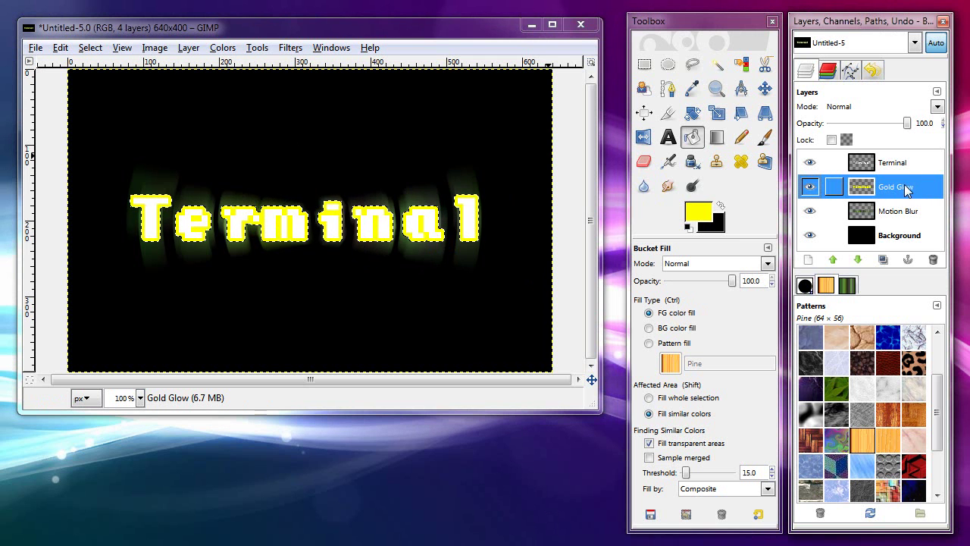
left_click(90, 47)
left_click(99, 69)
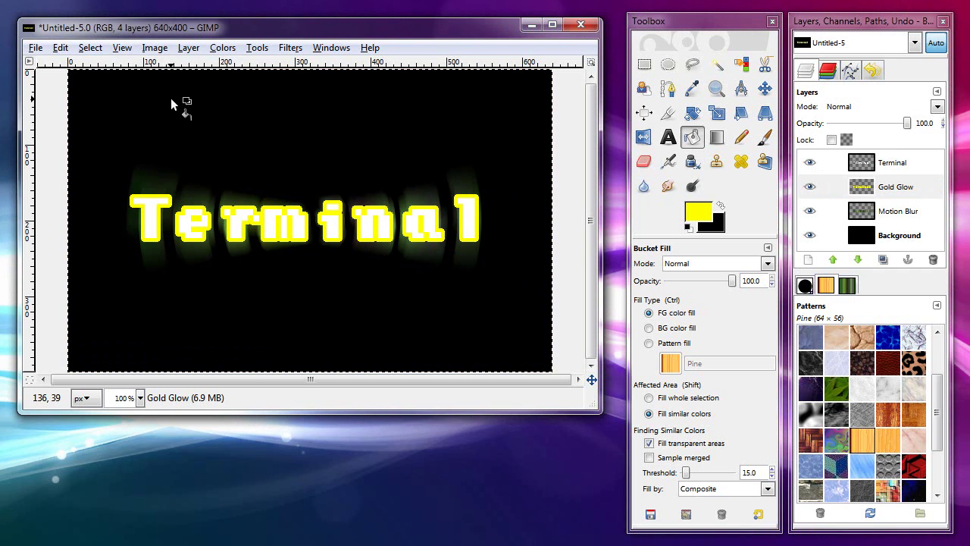
left_click(292, 47)
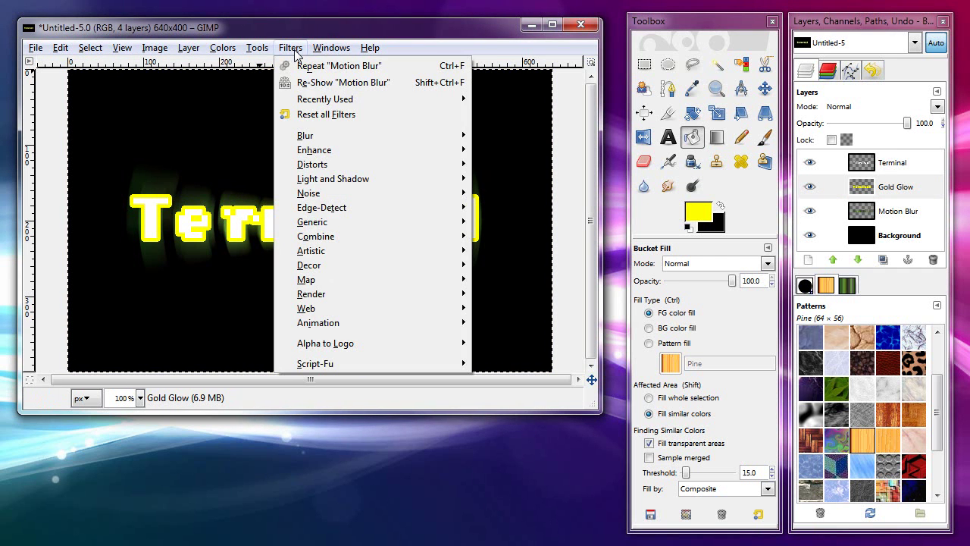
mouse_move(353, 138)
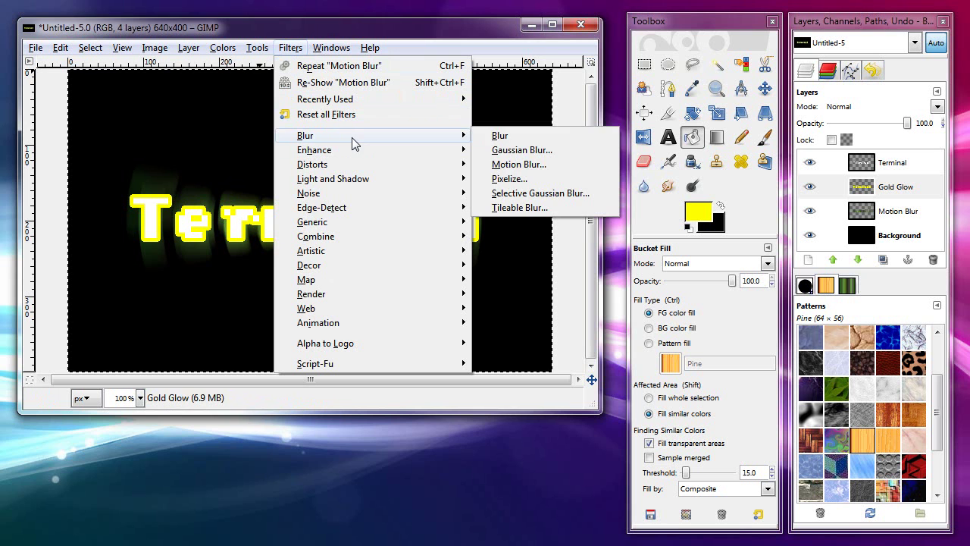
left_click(500, 150)
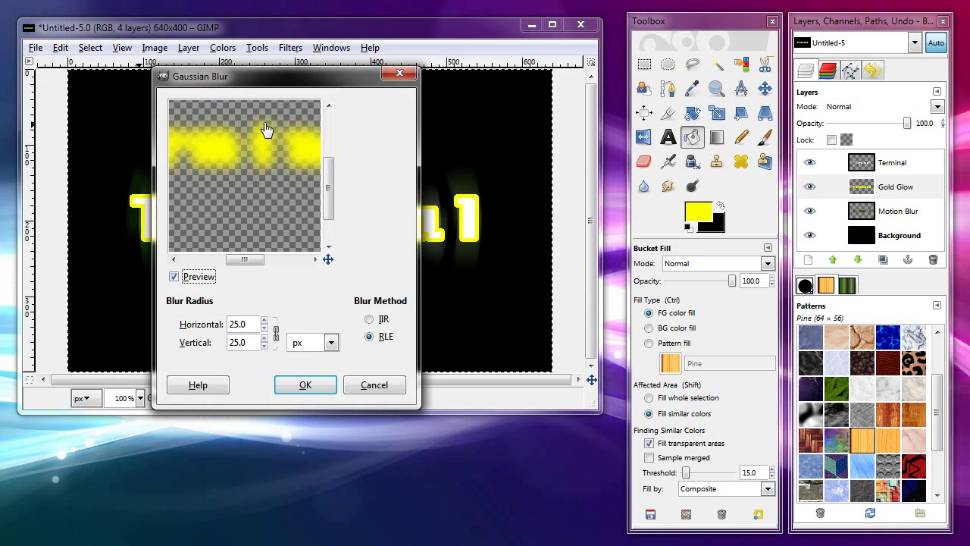
Preview the Gaussian Blur with horizontal and vertical radii of 5 px and of 10 px
left_click_drag(245, 324, 190, 326)
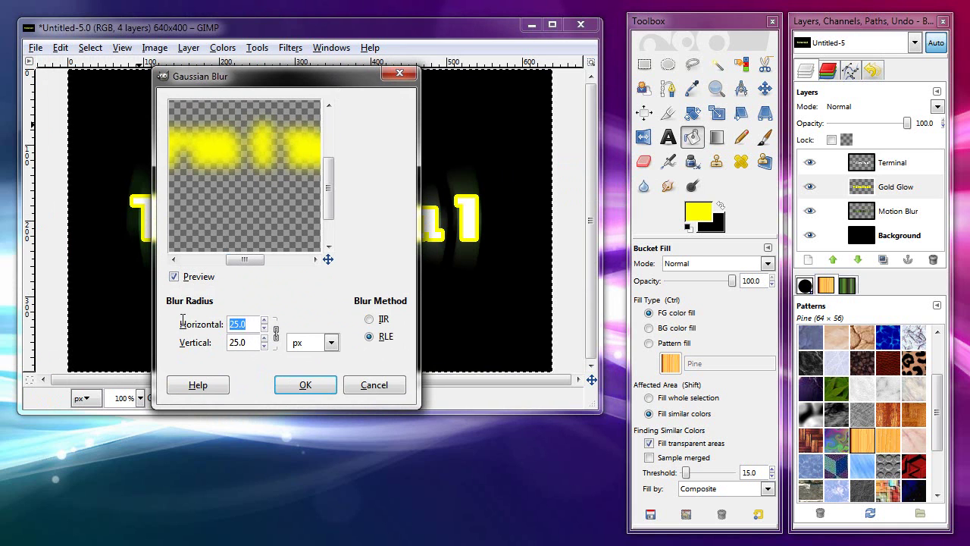
type("5")
left_click(239, 342)
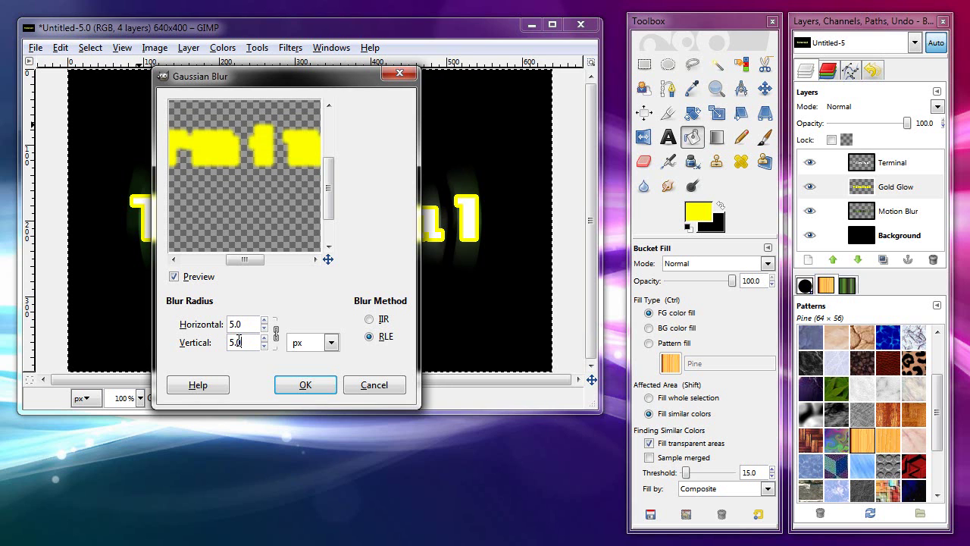
left_click_drag(245, 327, 188, 324)
type("10")
left_click(243, 341)
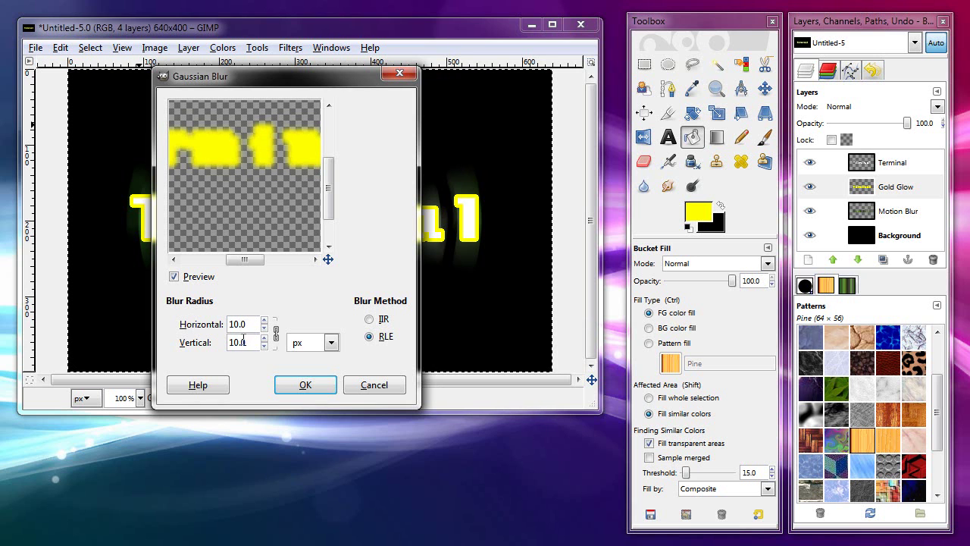
Apply the Gaussian Blur to the Gold Glow layer with a 15 px horizontal and vertical radius
left_click_drag(243, 323, 192, 324)
type("15")
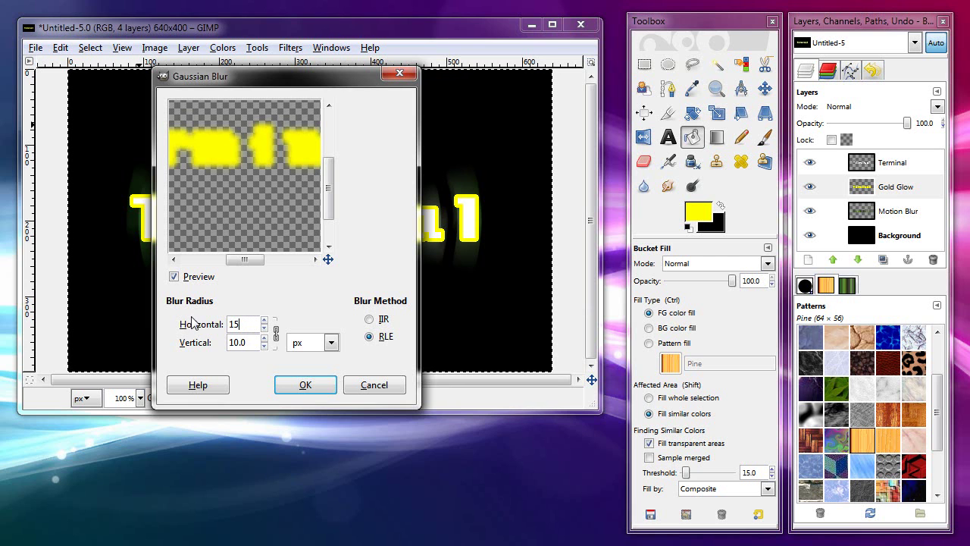
left_click(244, 341)
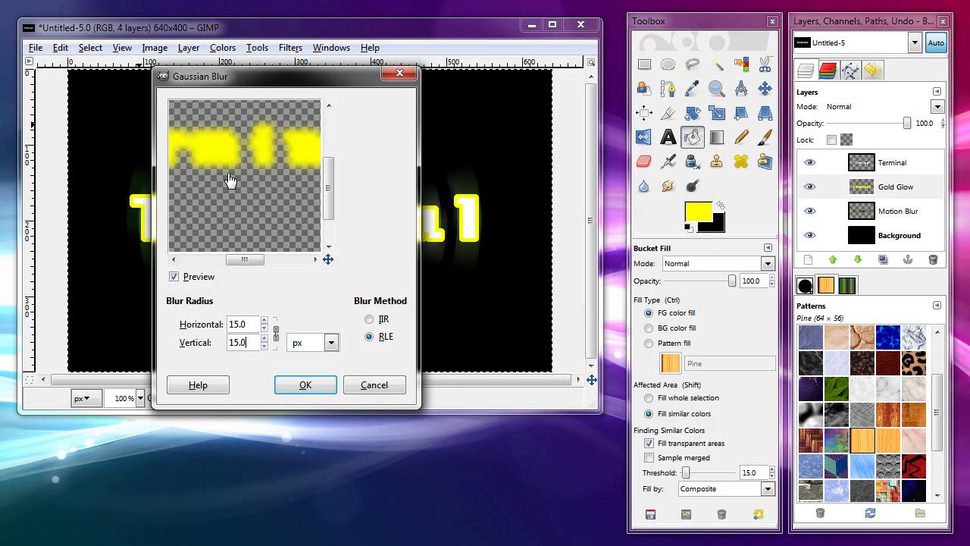
left_click(307, 386)
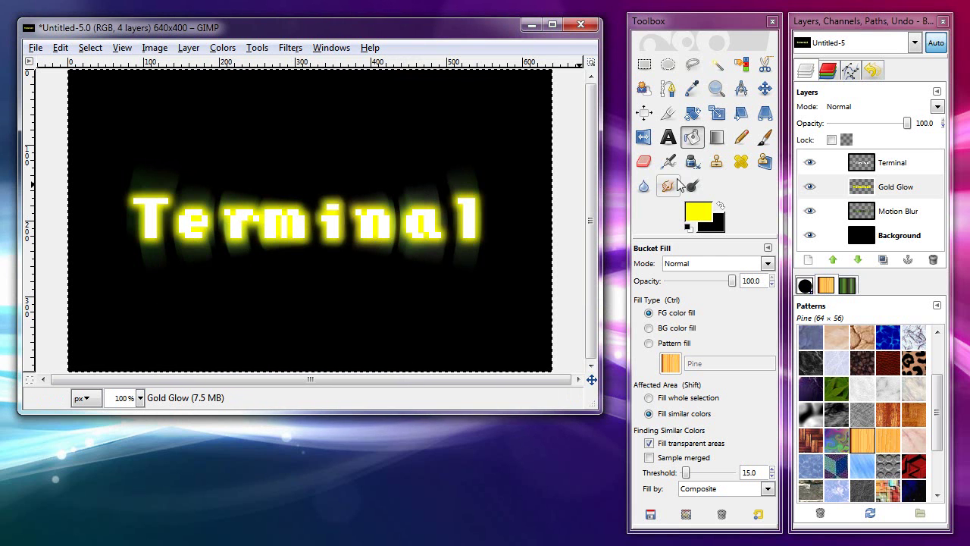
Try opacities of 50, 45 and 40 on the Gold Glow layer
left_click(905, 189)
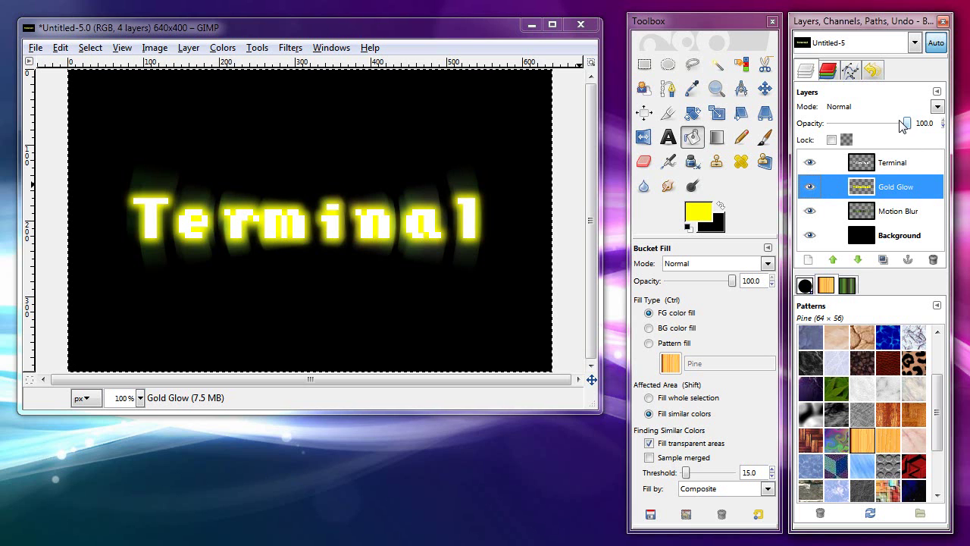
left_click_drag(908, 125, 870, 129)
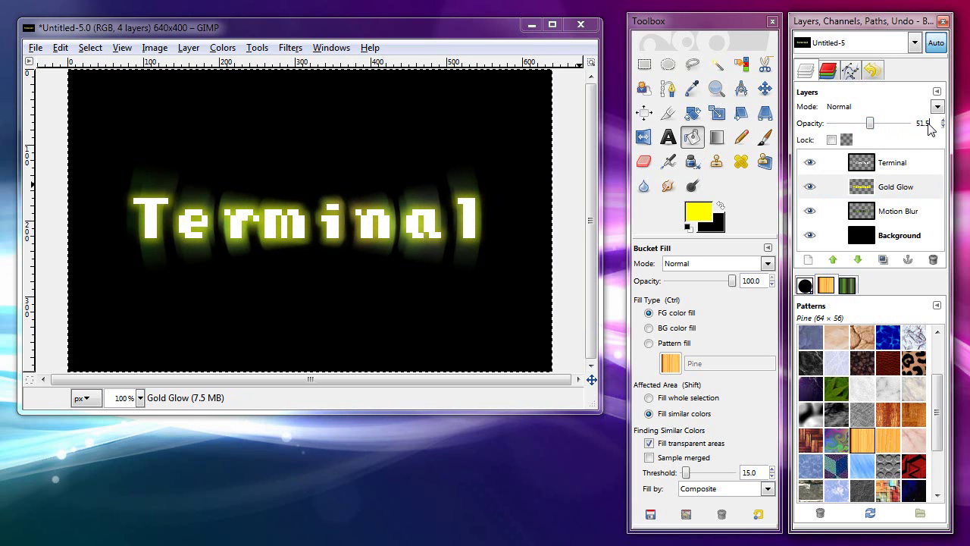
double_click(926, 124)
type("50")
left_click(885, 186)
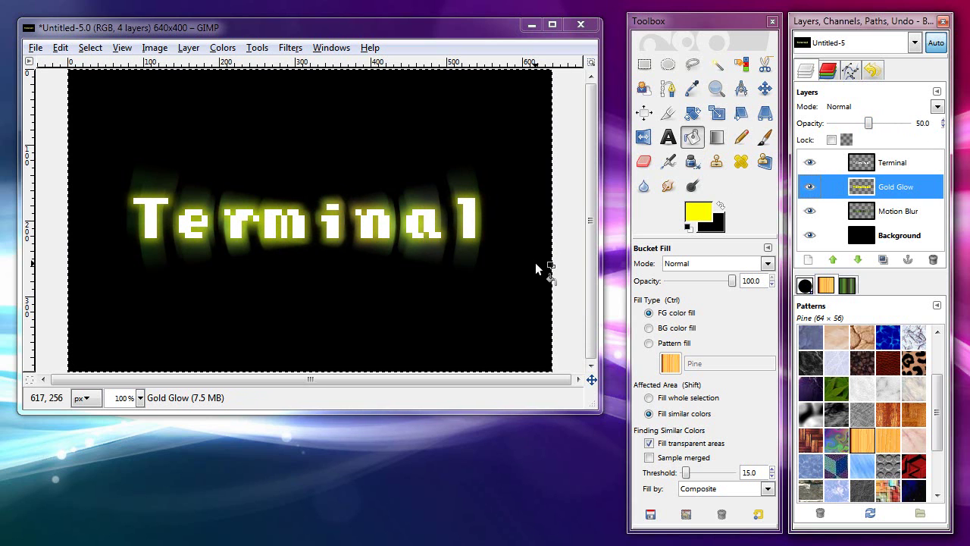
double_click(924, 122)
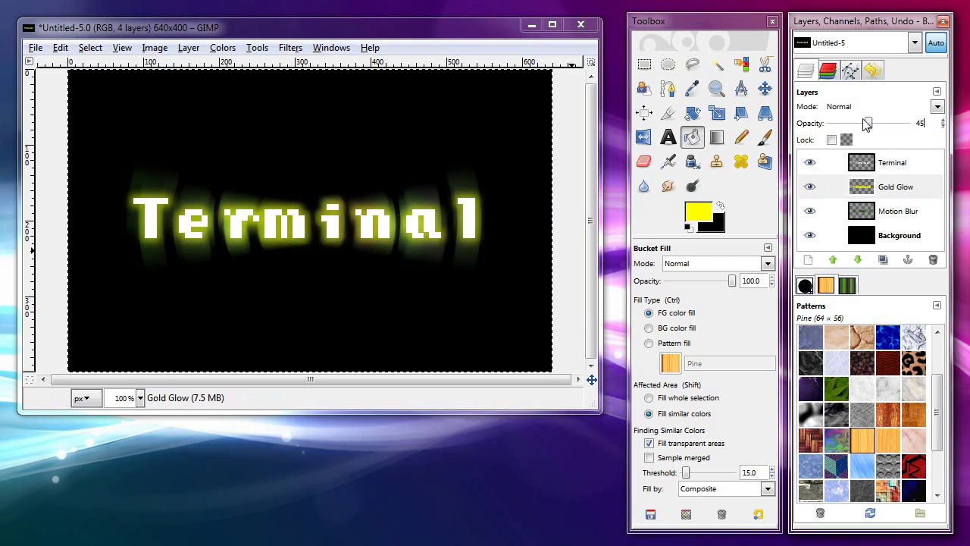
left_click(884, 188)
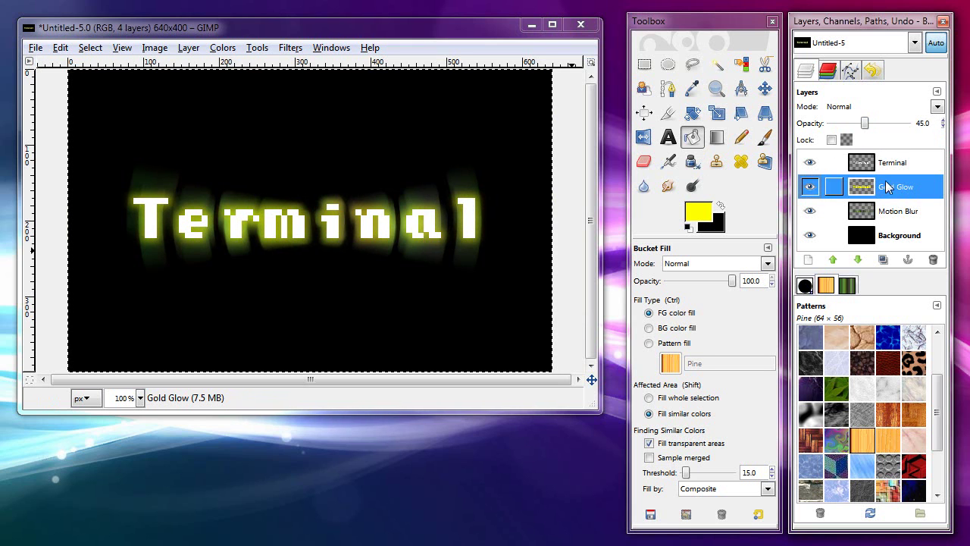
double_click(937, 121)
type("40")
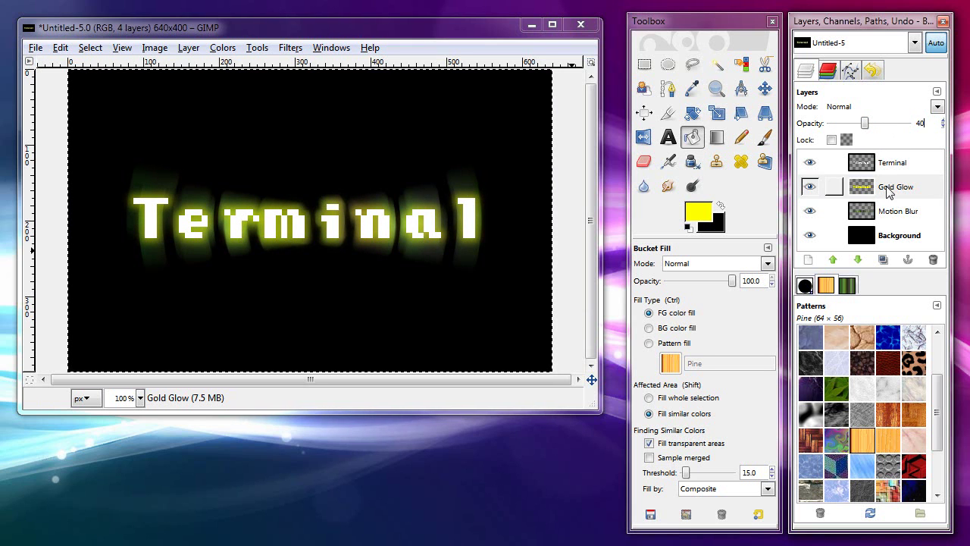
left_click(888, 191)
Set the Gold Glow layer's opacity to 45
double_click(923, 123)
left_click(865, 123)
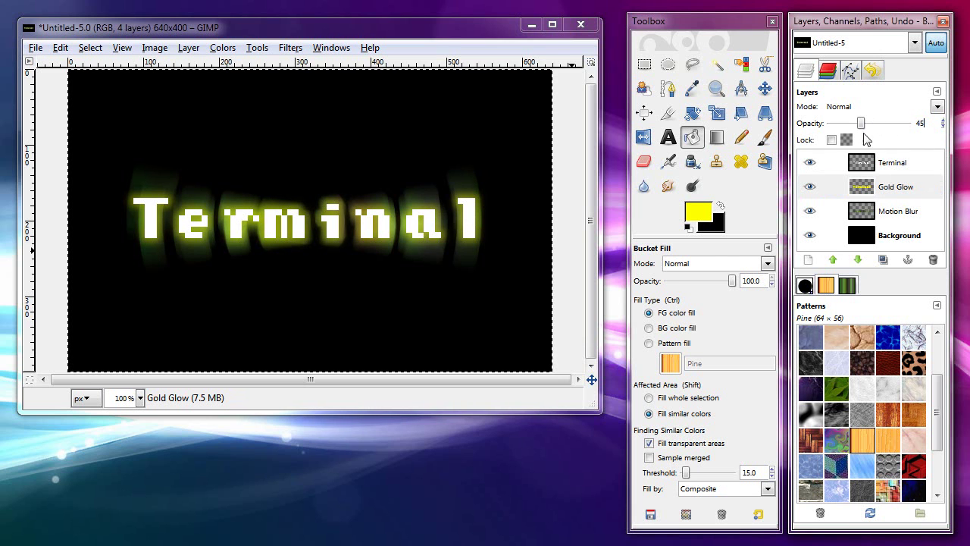
left_click(890, 189)
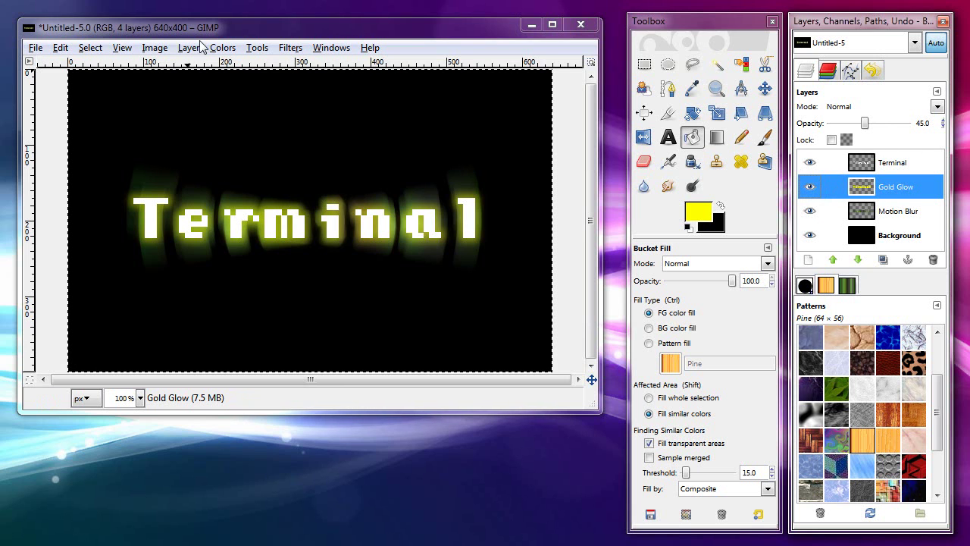
Flatten the image into a single layer and keep that layer active
left_click(154, 48)
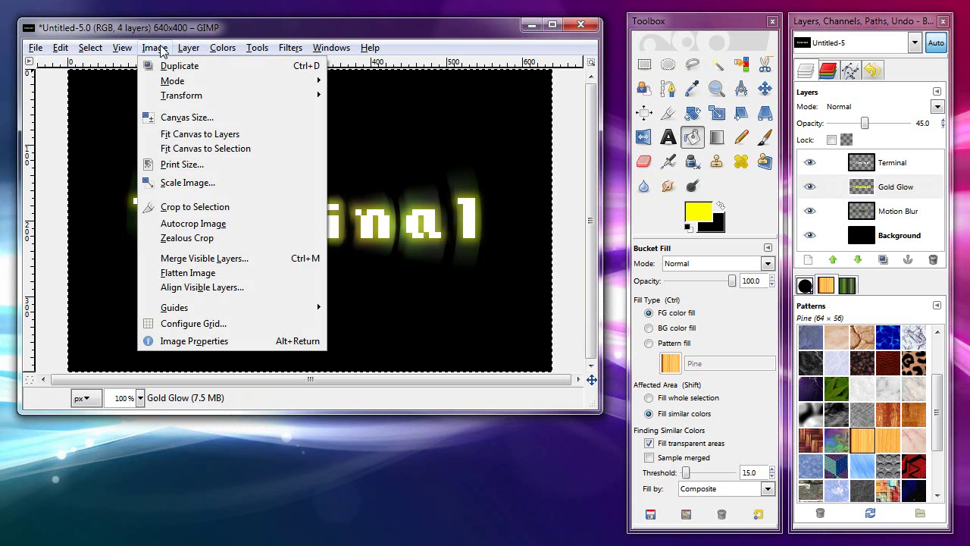
left_click(174, 273)
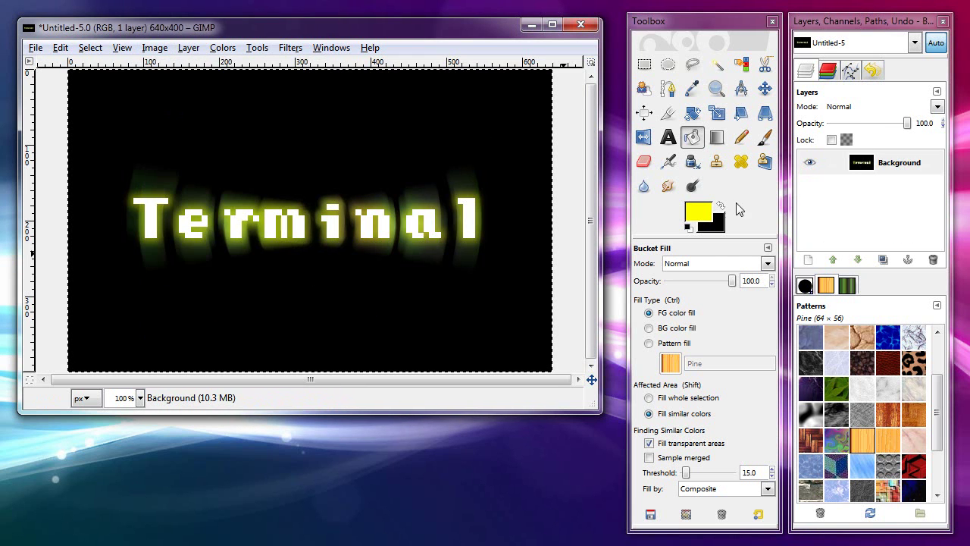
left_click(881, 163)
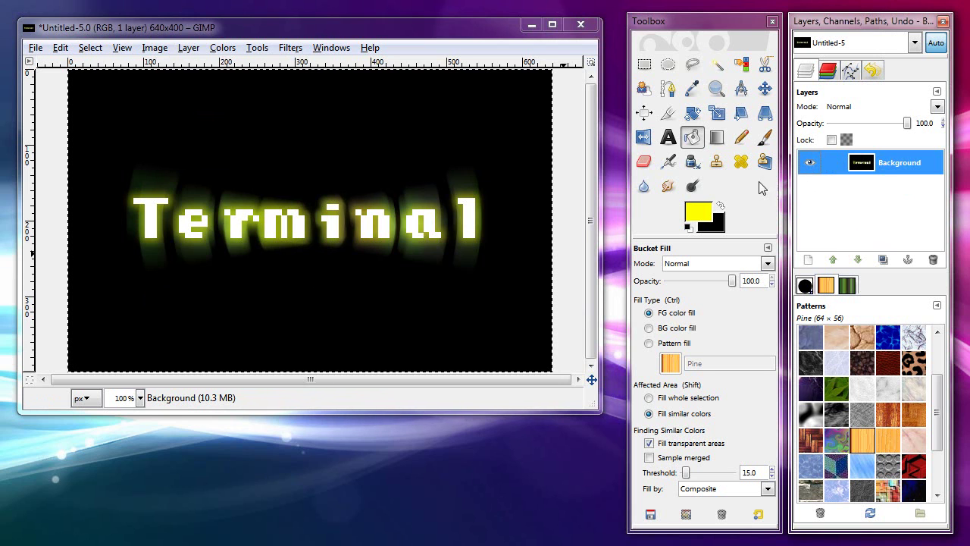
Fuzzy-select the black background with threshold 0 and antialiasing off, and invert the selection to the glowing text
left_click(716, 68)
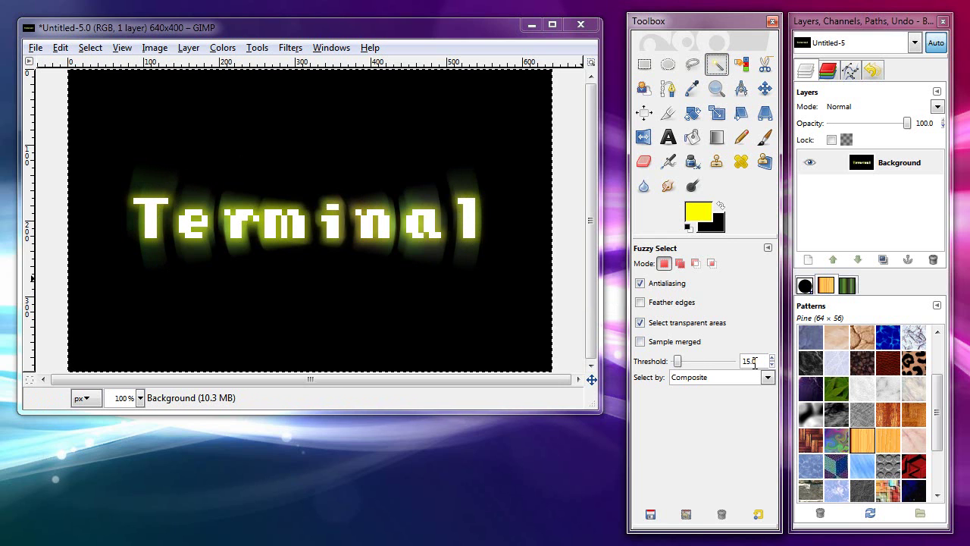
left_click_drag(677, 362, 645, 365)
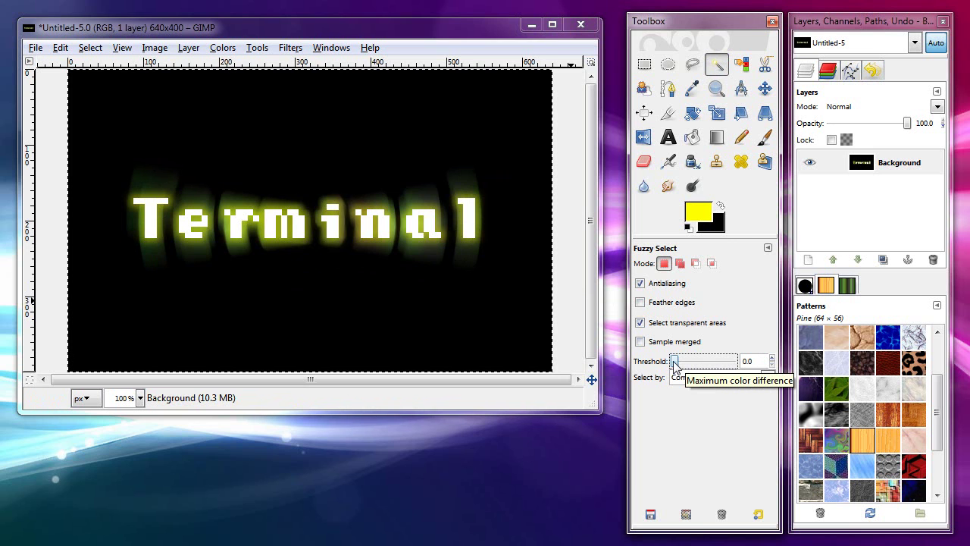
left_click(641, 283)
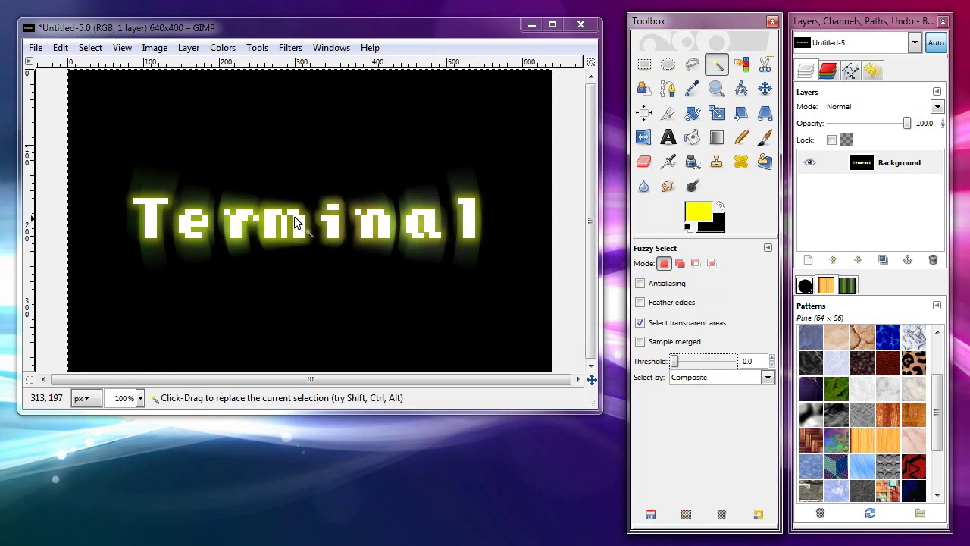
left_click(533, 84)
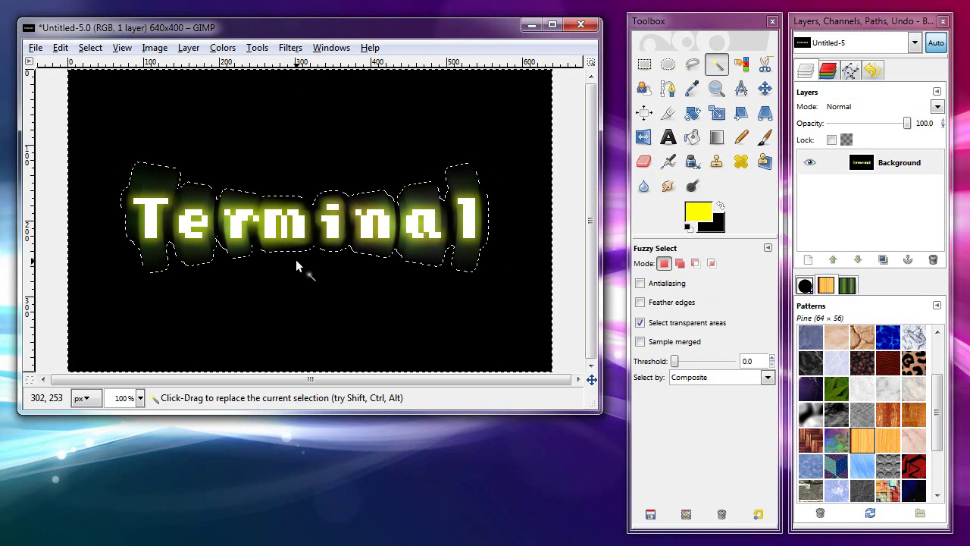
left_click(156, 48)
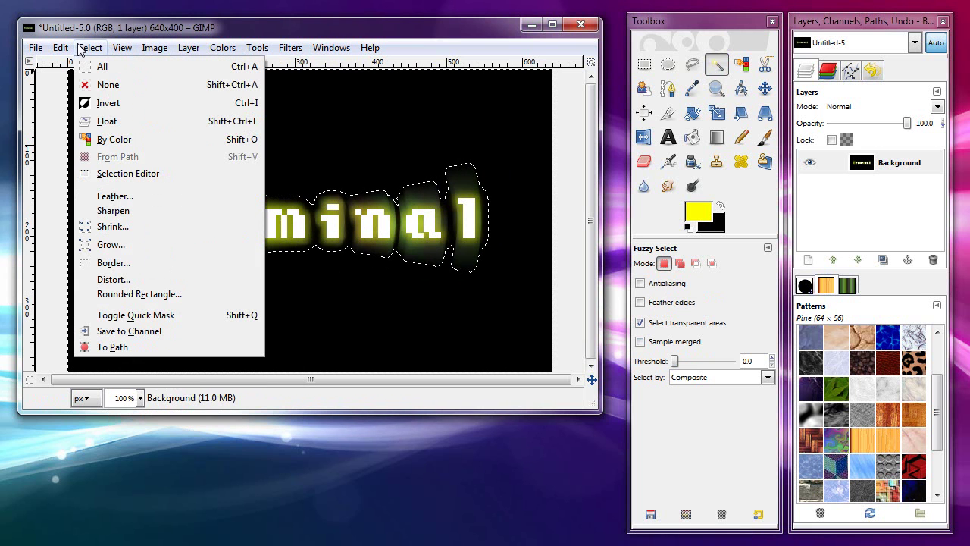
left_click(93, 102)
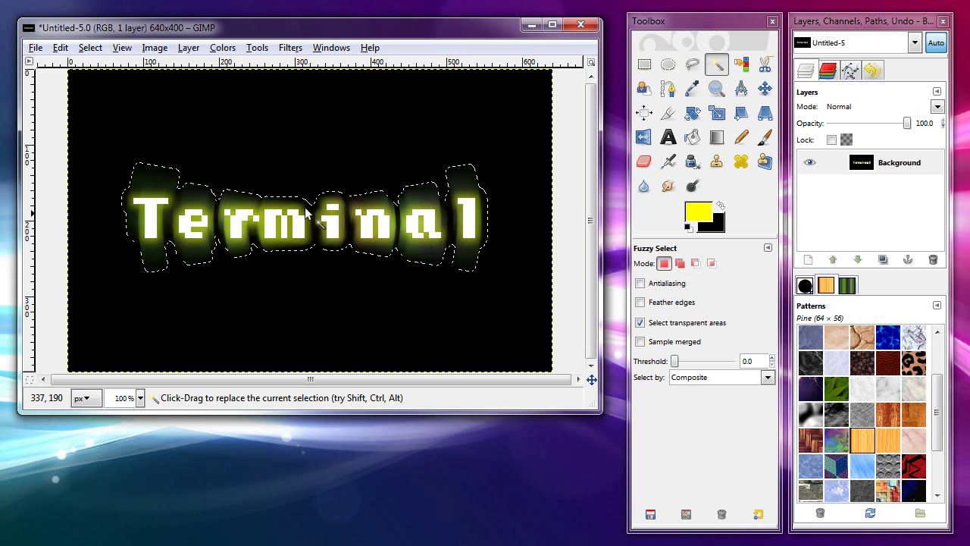
Crop the image to the glowing text selection and clear the selection
left_click(153, 47)
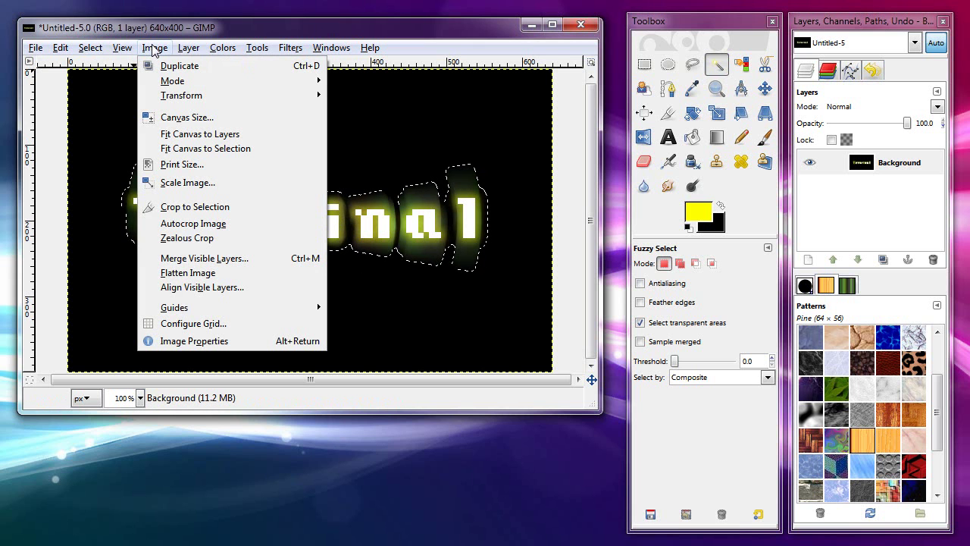
left_click(187, 207)
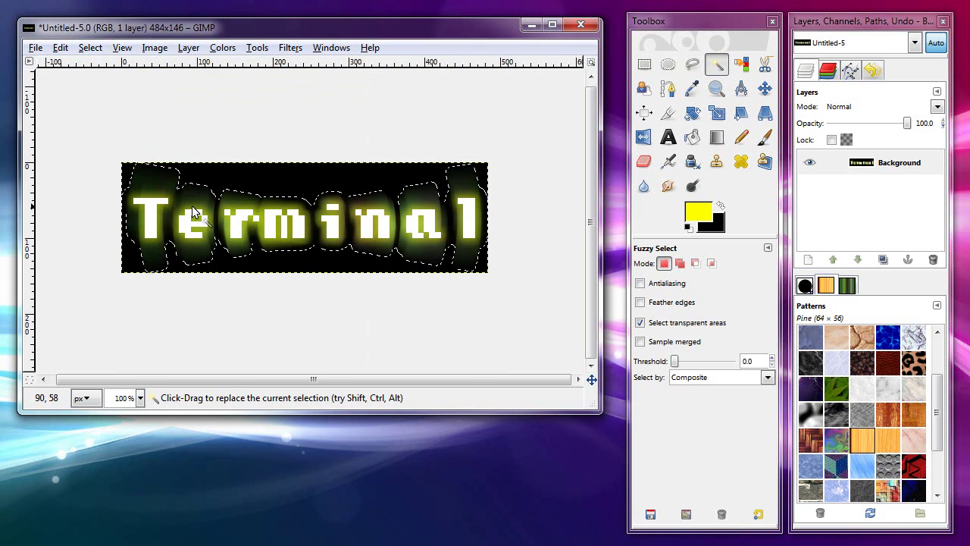
left_click(90, 48)
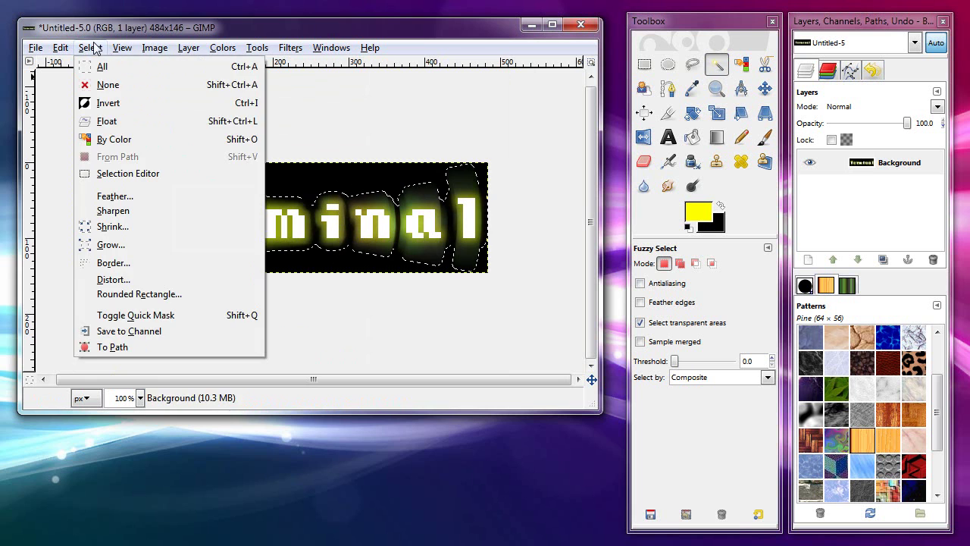
left_click(102, 87)
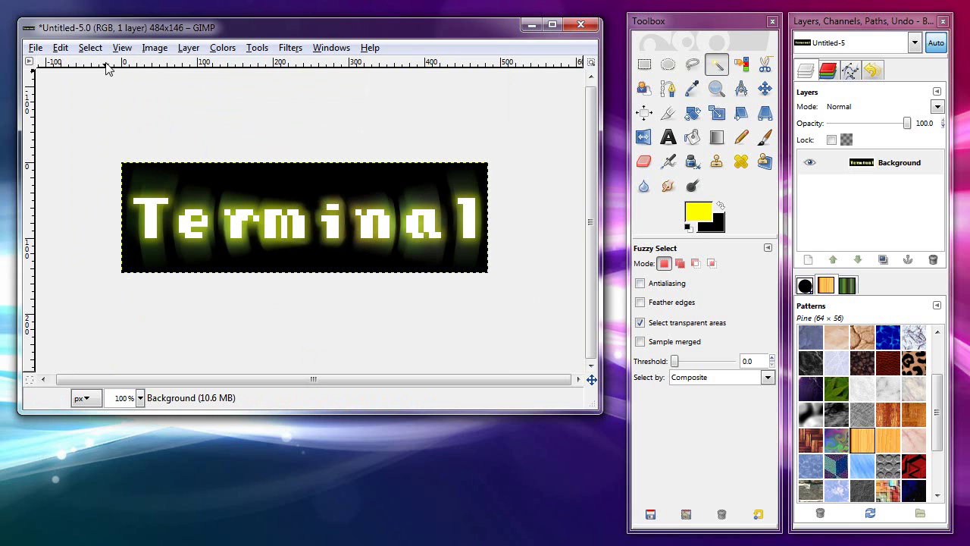
Set a new canvas width of 500 pixels with the height kept proportional at 151 pixels
left_click(156, 47)
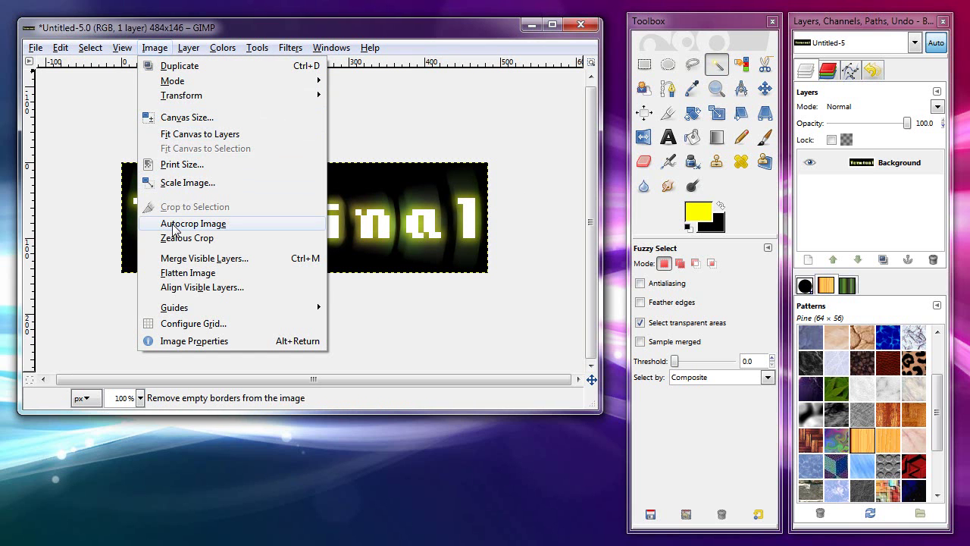
left_click(184, 118)
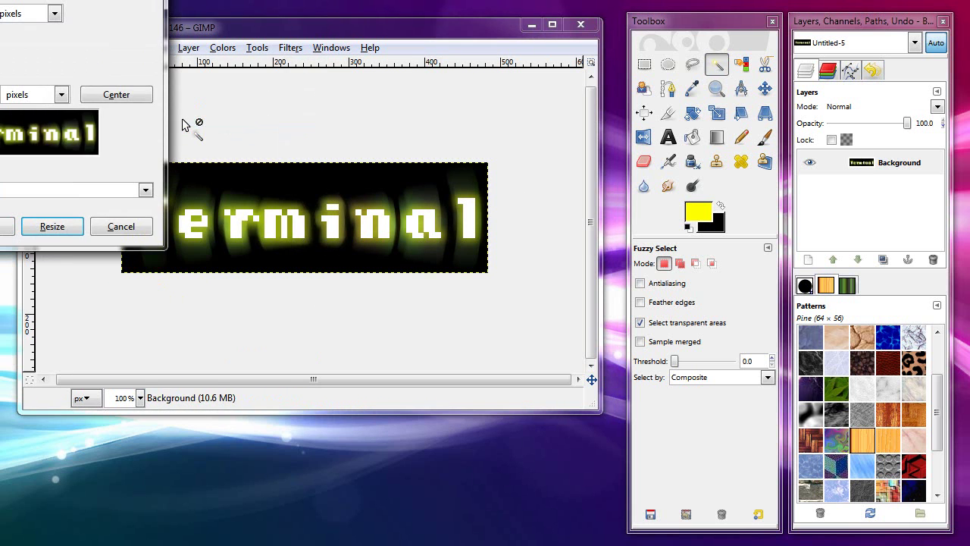
left_click_drag(187, 34, 230, 55)
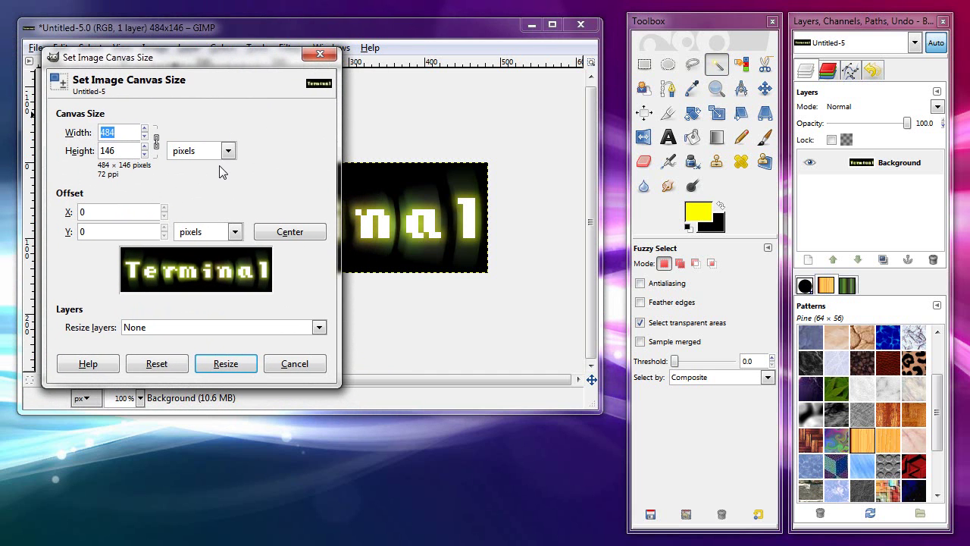
key("End")
key("alt+w")
left_click(121, 150)
double_click(120, 133)
type("500")
left_click(124, 150)
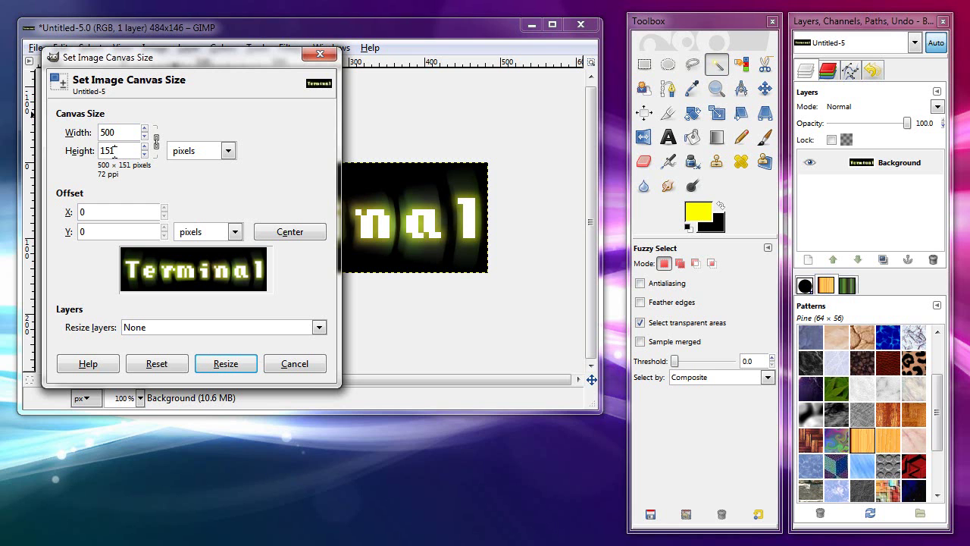
Center the image on the new canvas and apply the canvas resize to all layers
left_click(293, 233)
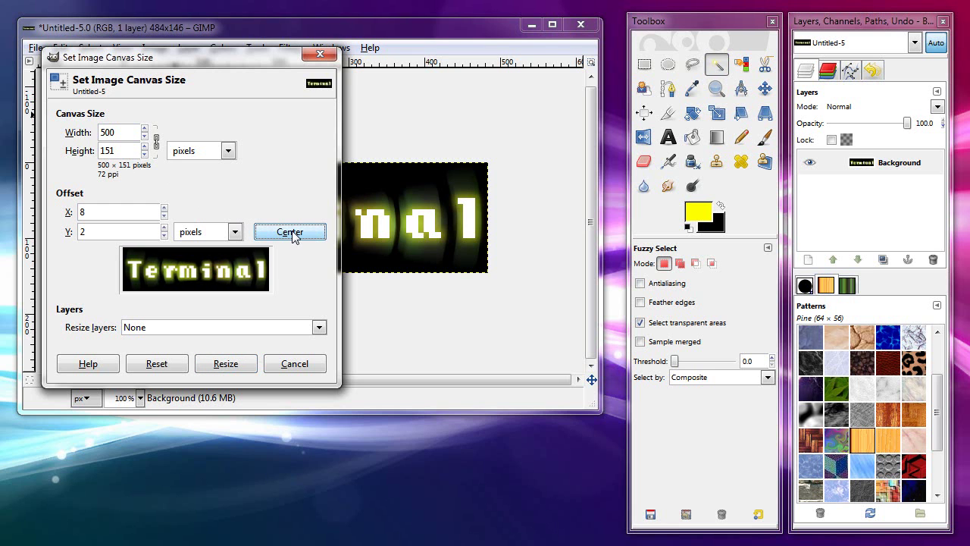
left_click(147, 328)
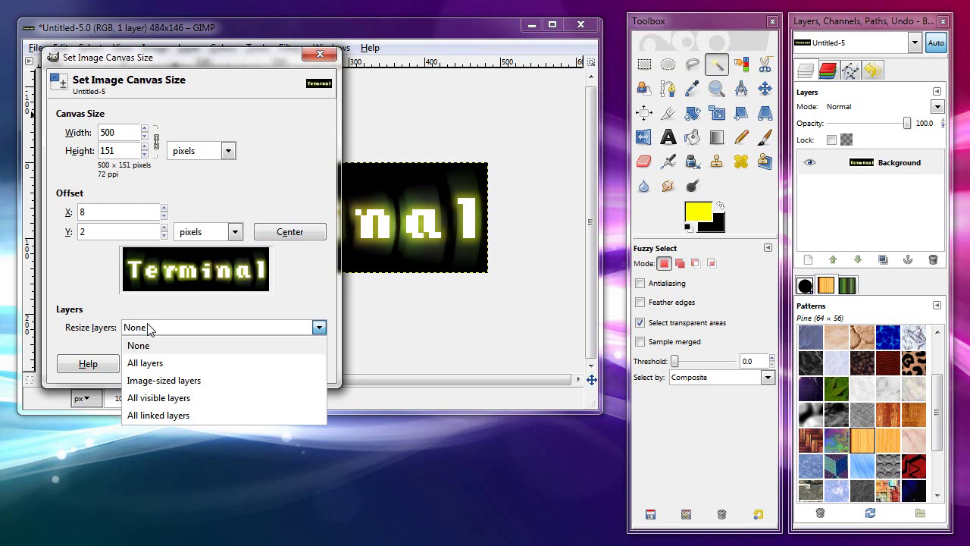
left_click(145, 362)
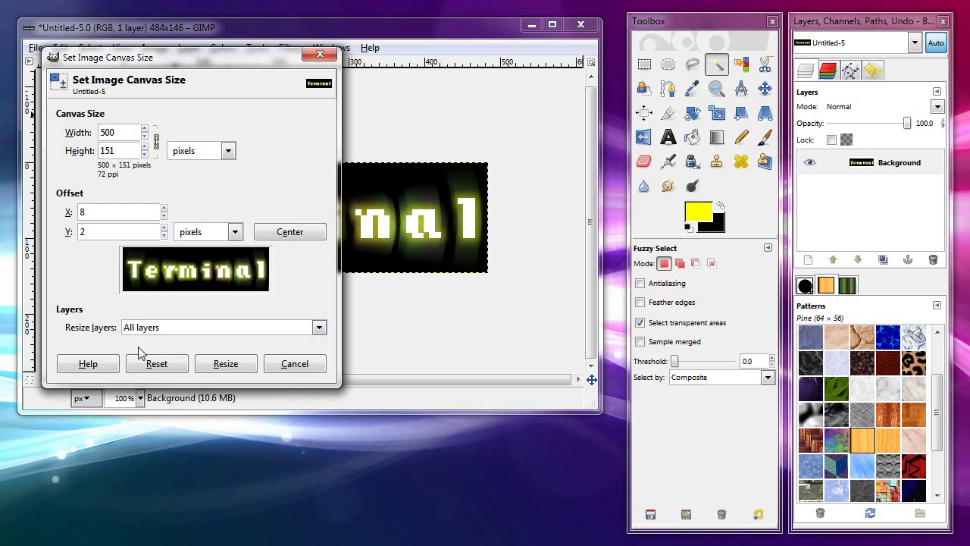
left_click(225, 363)
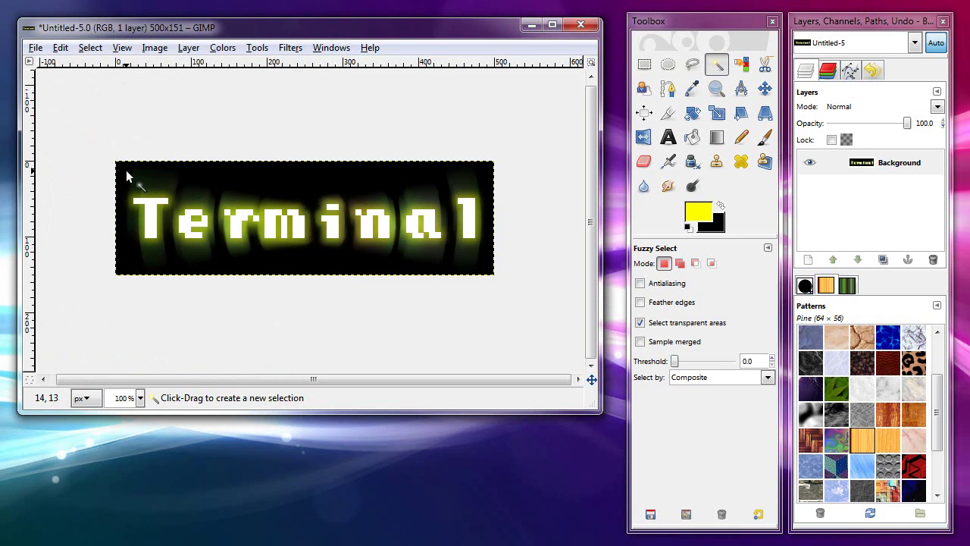
Undo the canvas resize and redo it to compare the two sizes
left_click(60, 47)
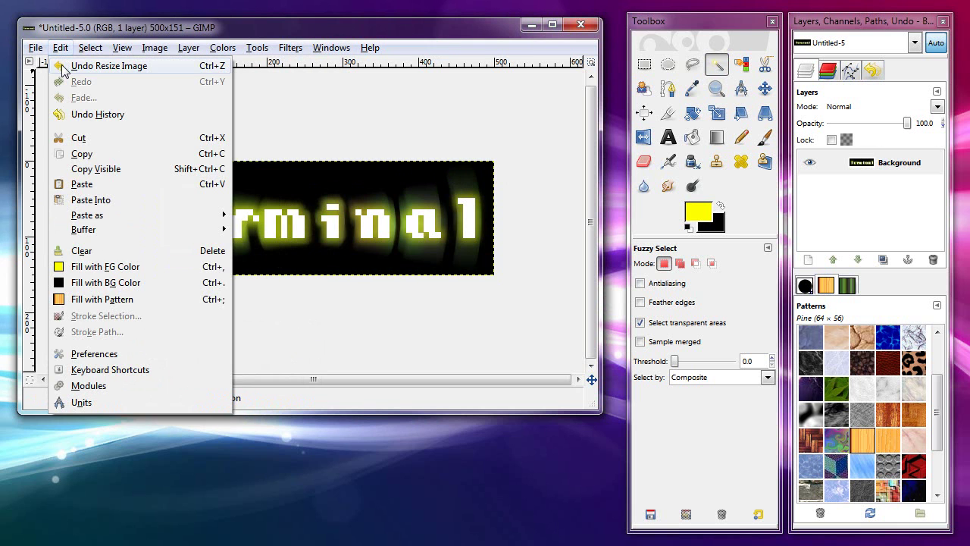
left_click(67, 65)
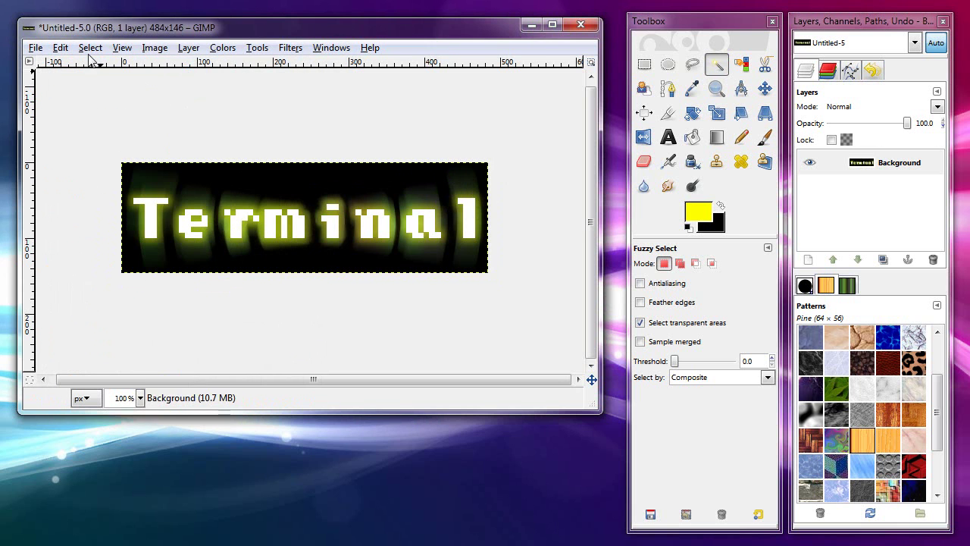
left_click(60, 47)
left_click(106, 81)
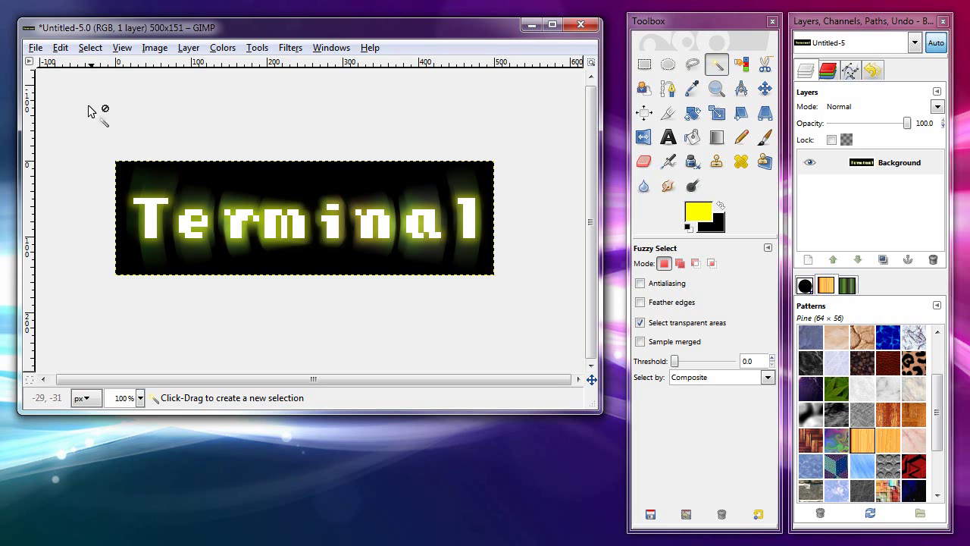
Start saving the image in the Pictures folder under the file name terminal.png
left_click(35, 47)
left_click(61, 186)
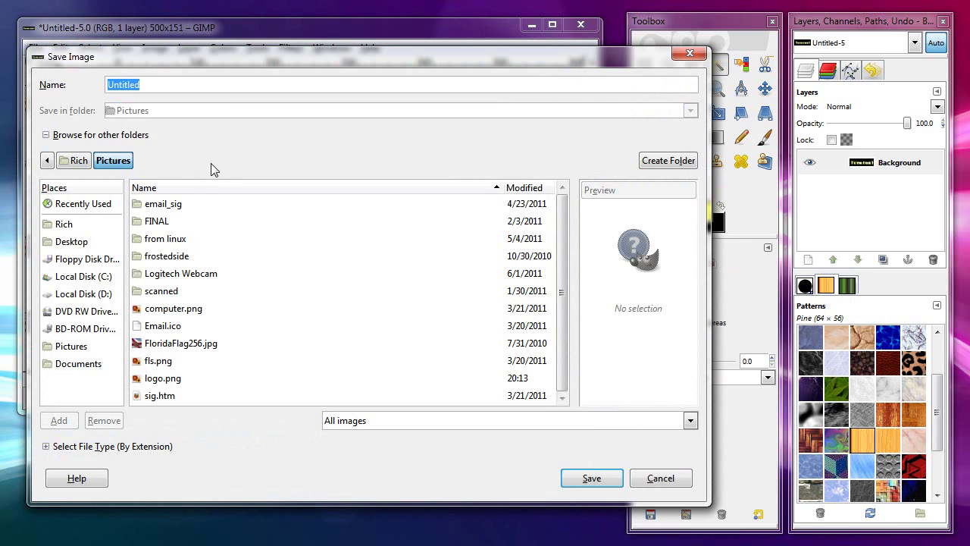
left_click(154, 85)
double_click(155, 85)
type("terminal.png")
Check the available file types, and save the image as PNG with the default options and compression level 9
left_click(442, 422)
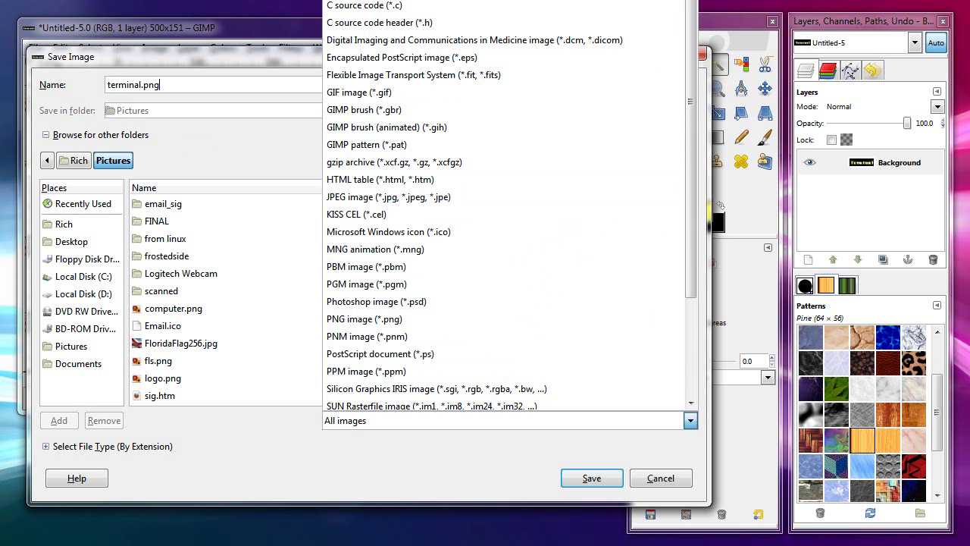
left_click(182, 86)
key("Left")
key("Left")
key("Left")
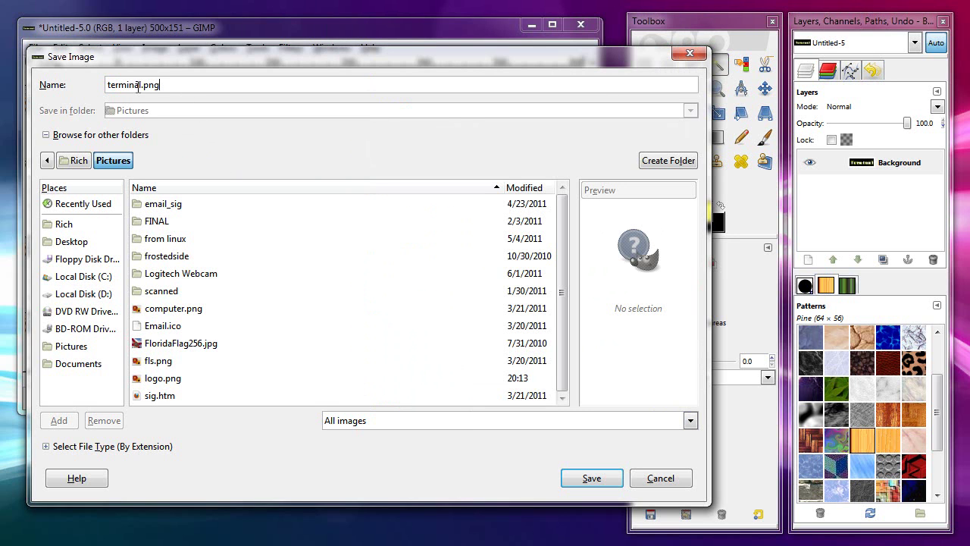
key("shift+Right")
key("shift+Right")
key("shift+Right")
left_click(187, 85)
left_click(607, 478)
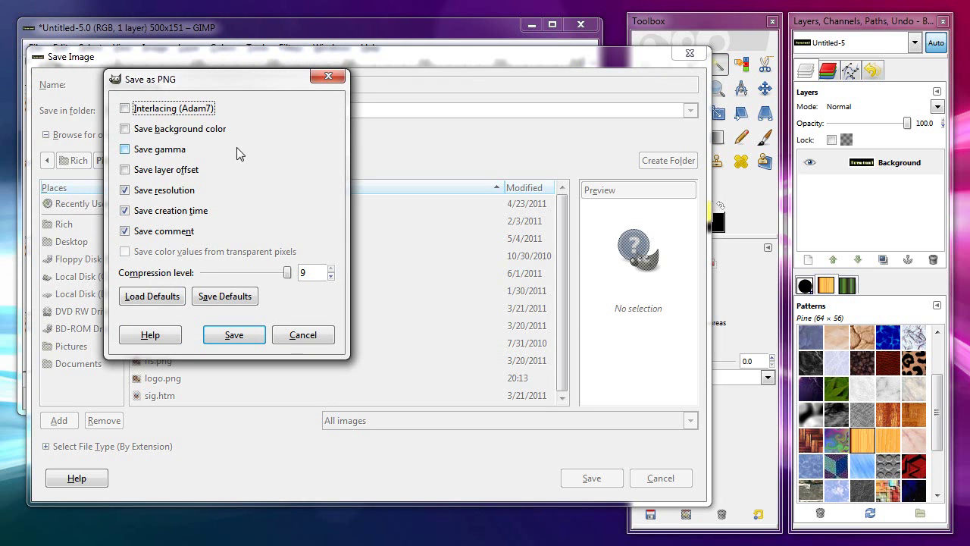
left_click(234, 335)
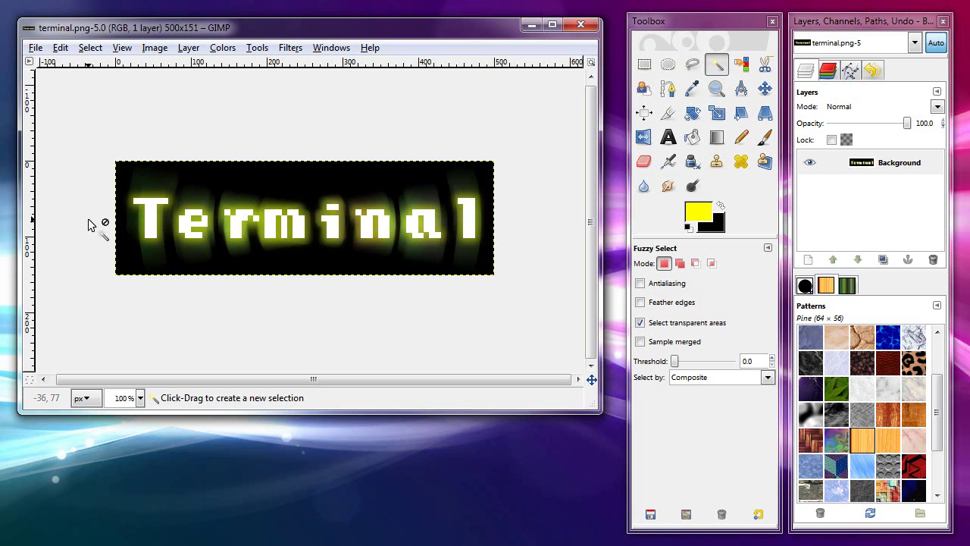
Try scaling the saved image down to 150 × 45 pixels with cubic interpolation, and undo the scaling
left_click(155, 47)
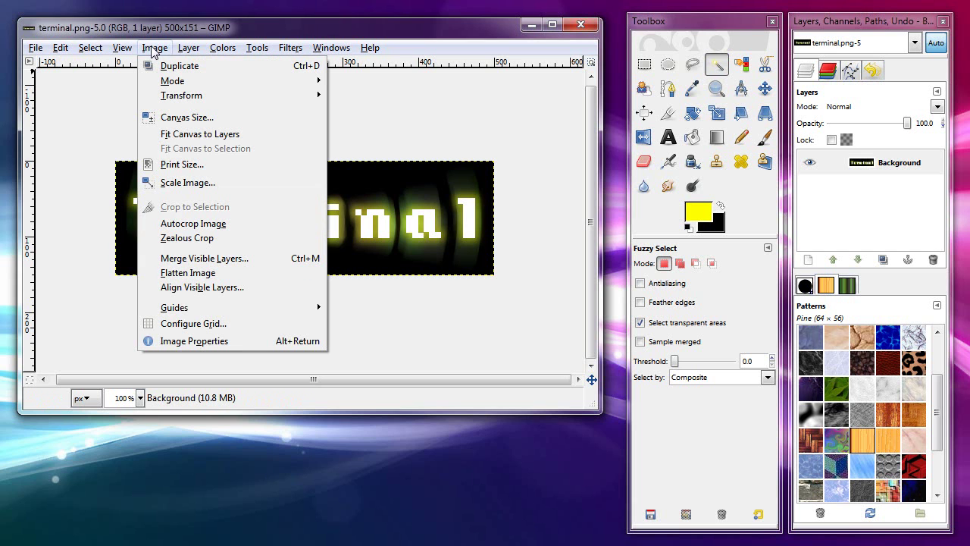
left_click(170, 182)
left_click_drag(125, 11, 248, 90)
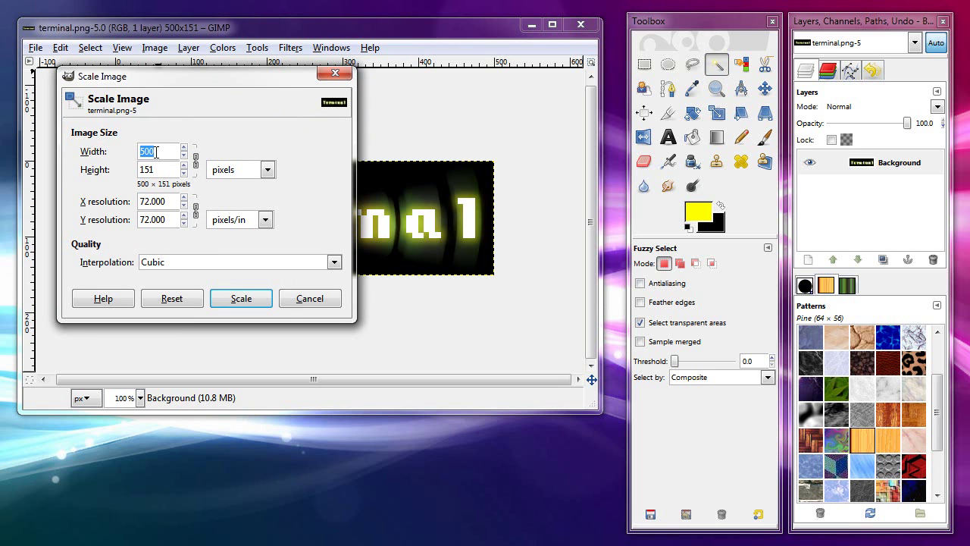
type("15")
left_click(159, 169)
left_click(239, 302)
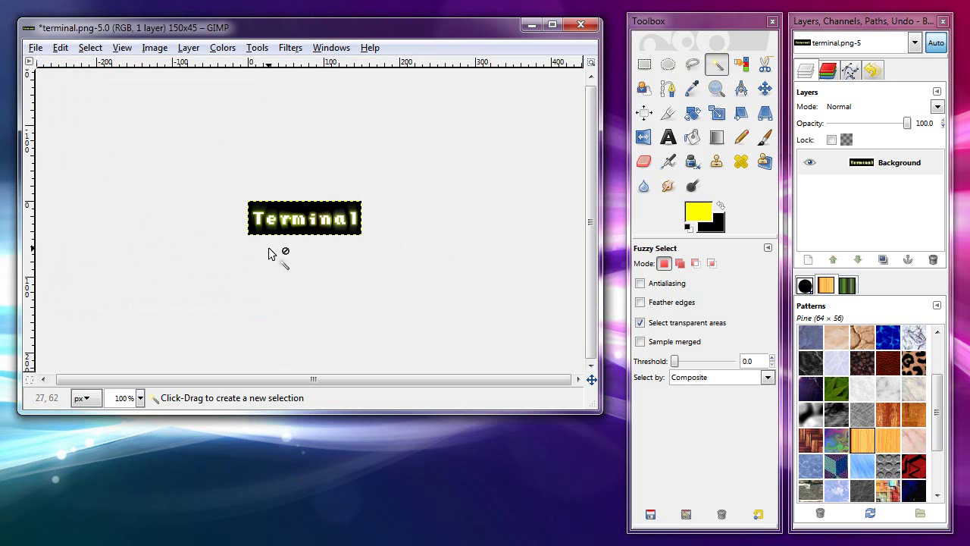
left_click(60, 47)
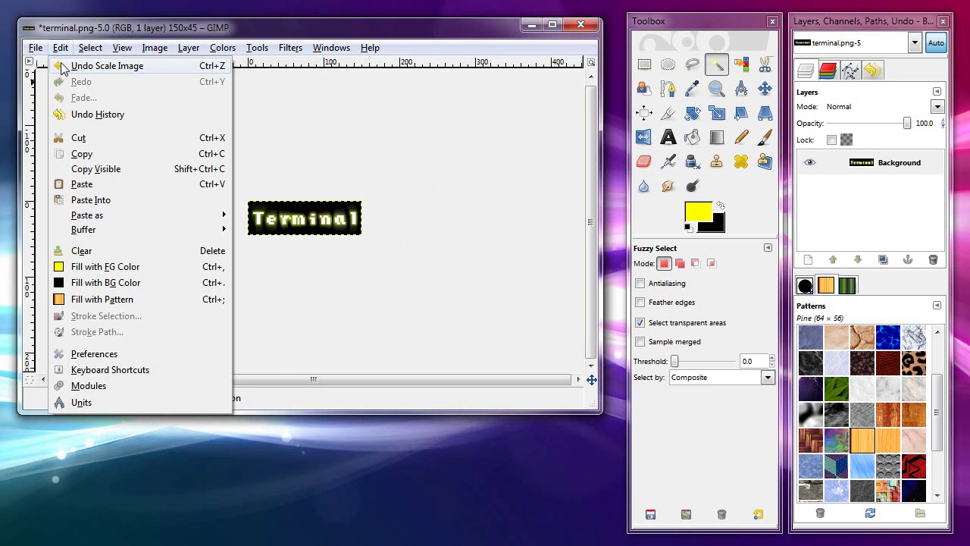
left_click(65, 67)
Scale the image proportionally to 200 × 60 pixels with cubic interpolation
left_click(153, 48)
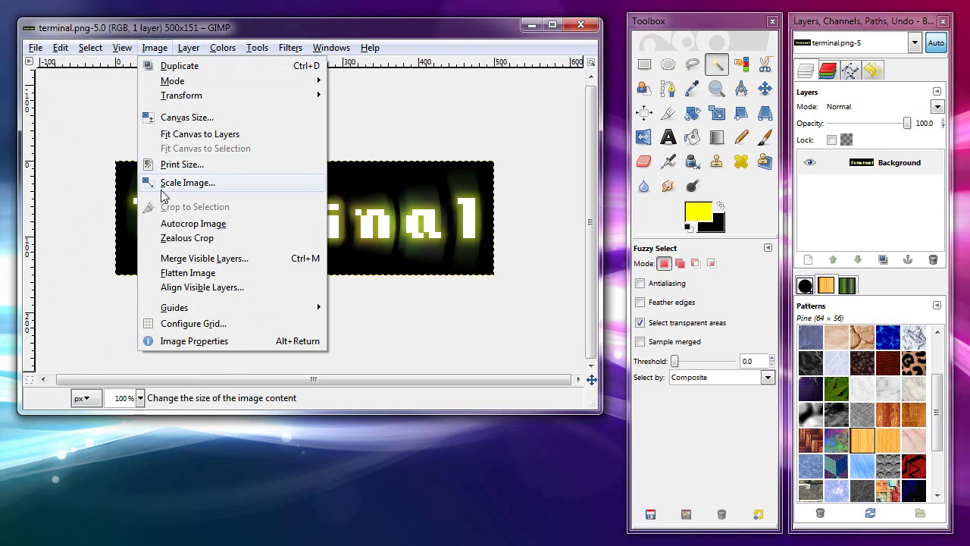
left_click(162, 184)
left_click(146, 142)
left_click_drag(145, 142, 68, 130)
type("200")
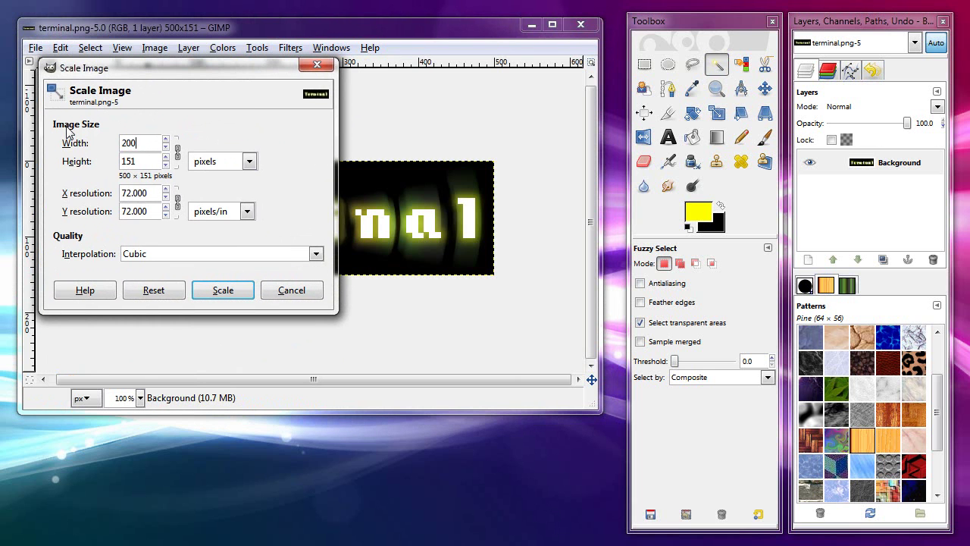
key("Tab")
left_click(140, 142)
key("Tab")
left_click(178, 153)
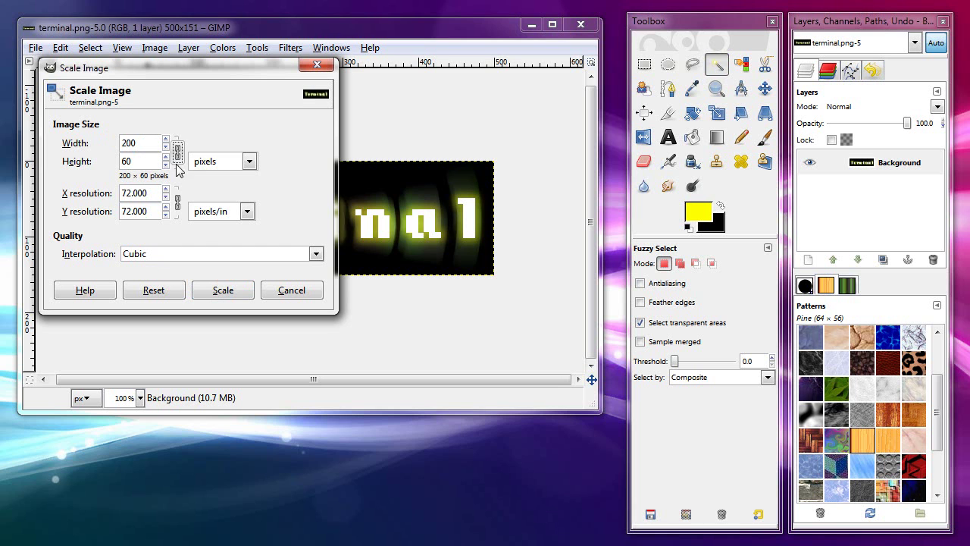
left_click(143, 142)
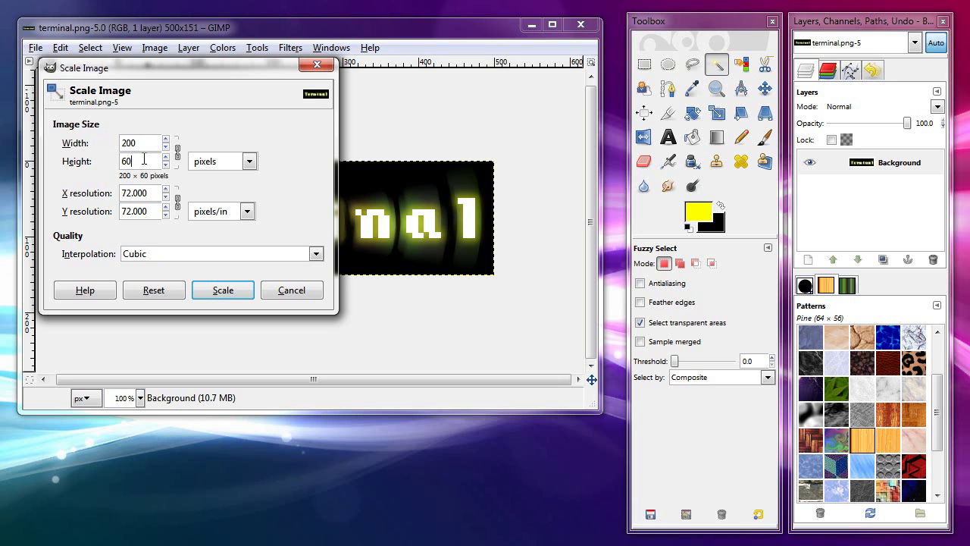
left_click(222, 290)
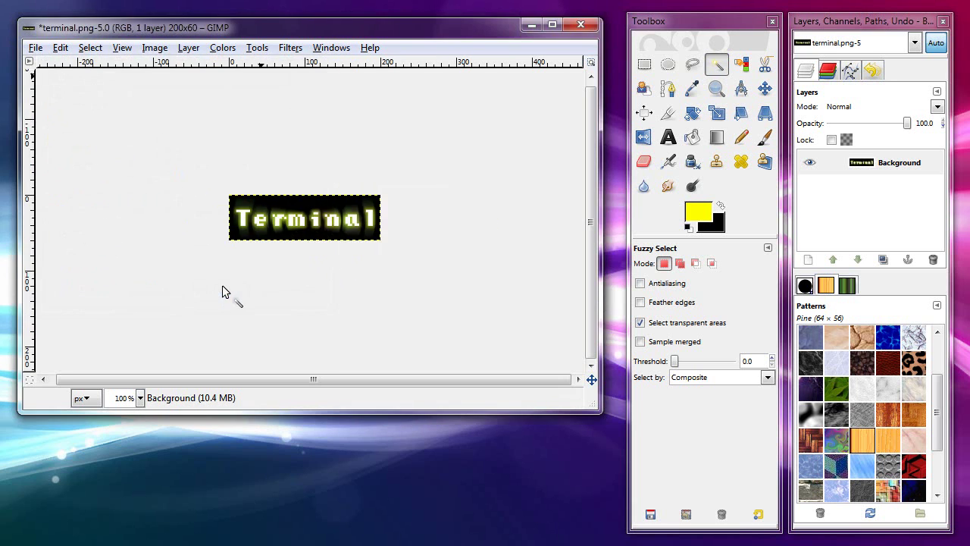